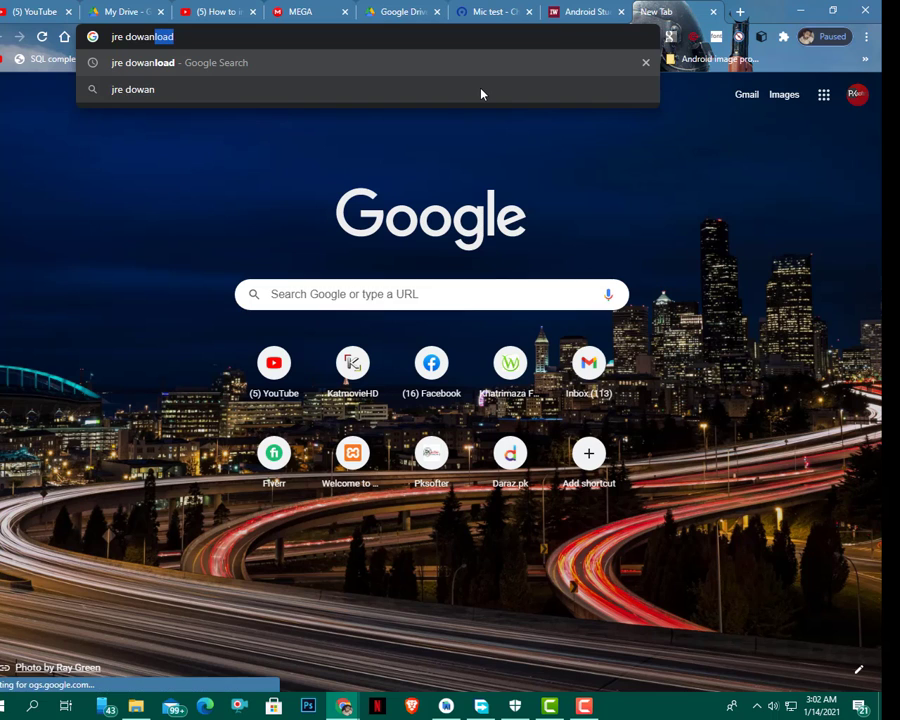
Search the web for "jre dowanload", open Oracle's Java SE Runtime Environment 8 downloads page and review its list of installers.
{"action": "type", "text": "load"}
{"action": "key", "text": "Return"}
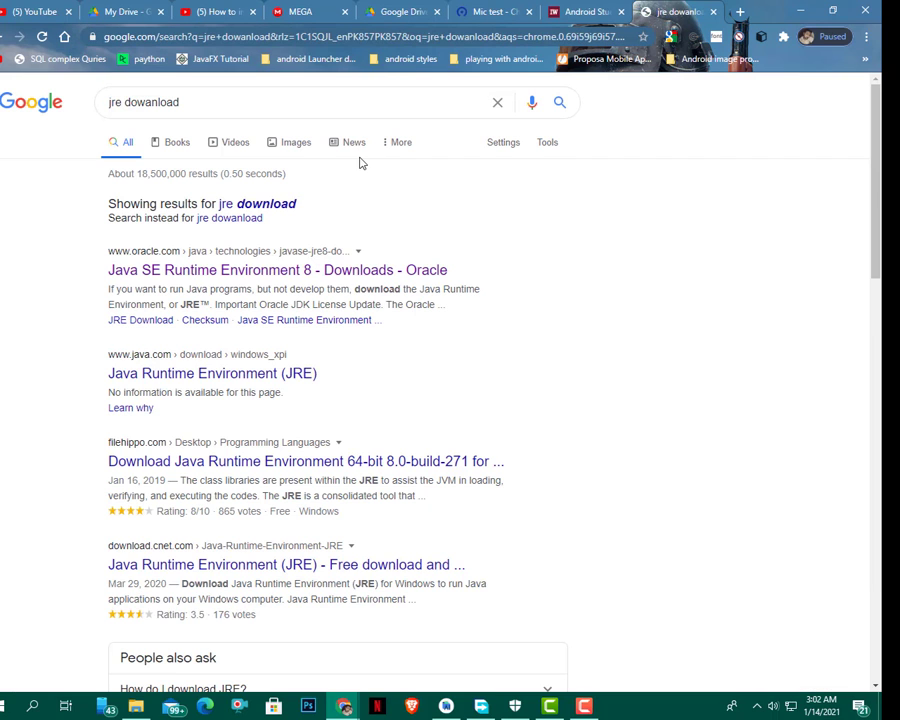
{"action": "left_click", "coordinate": [170, 270]}
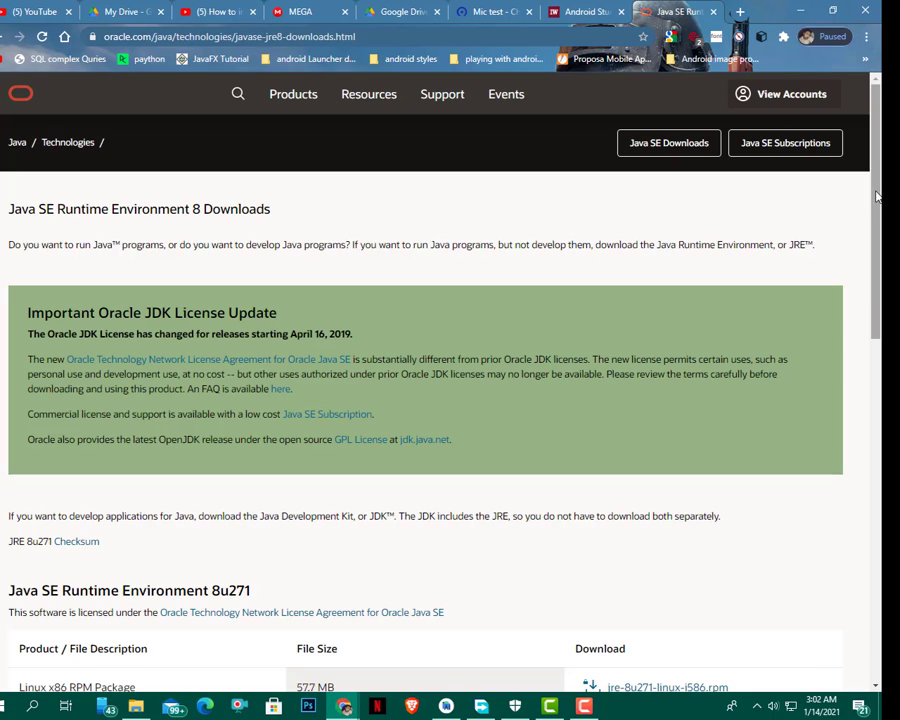
{"action": "left_click", "coordinate": [128, 36]}
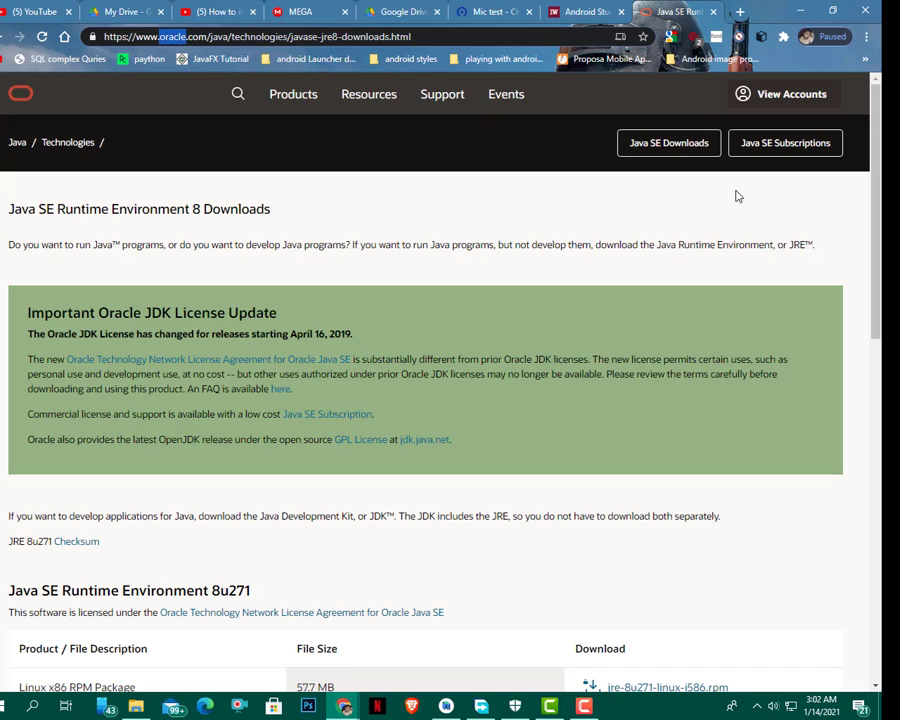
{"action": "left_click_drag", "start_coordinate": [873, 218], "coordinate": [870, 388]}
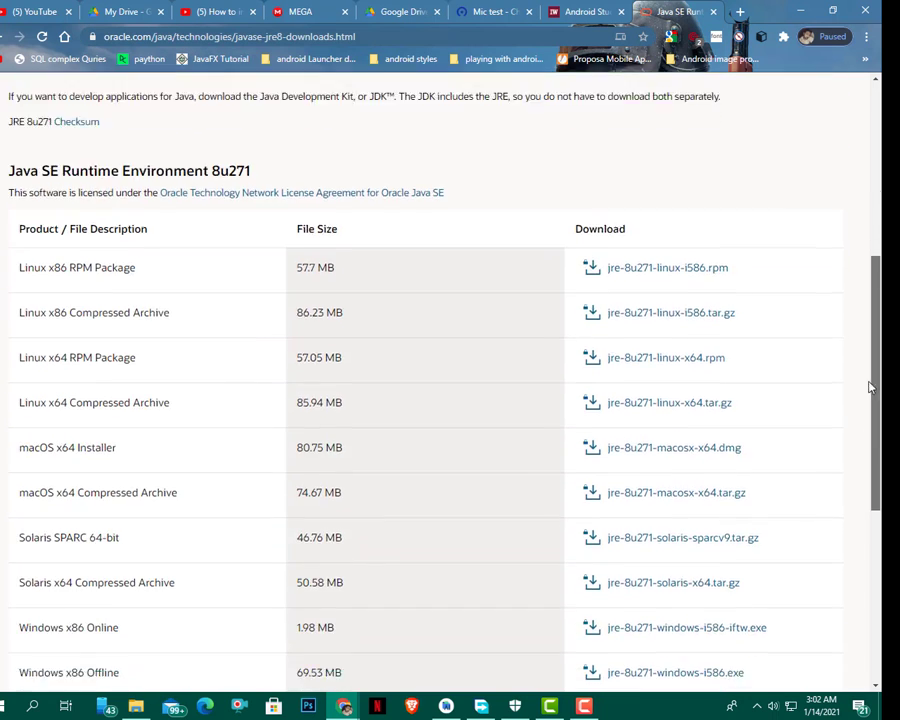
{"action": "scroll", "coordinate": [812, 458], "scroll_direction": "down", "scroll_amount": 2}
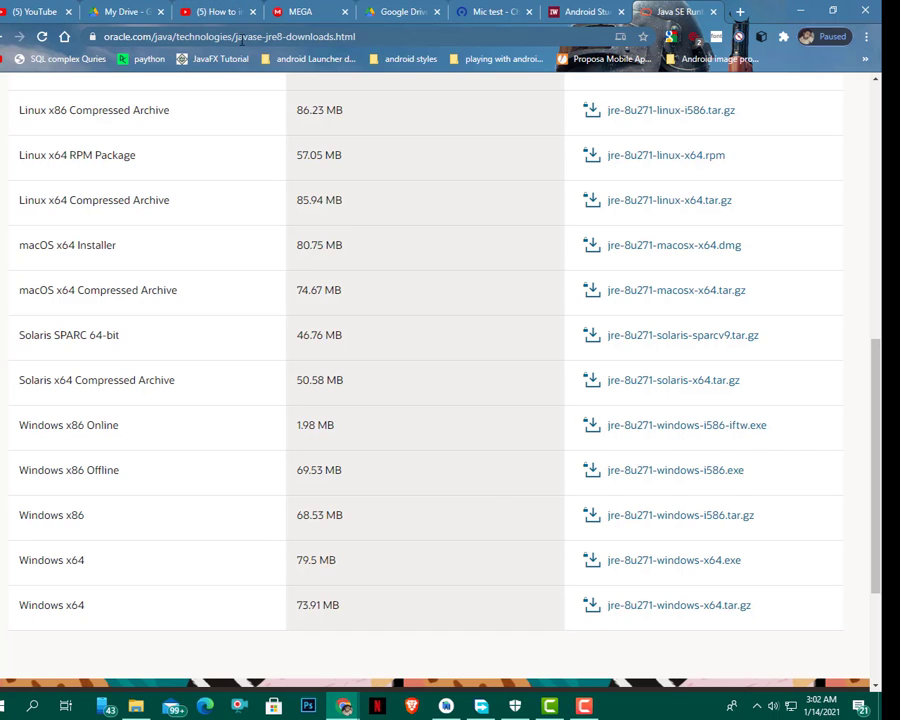
Search the web for "jdk download" and open Oracle's Java SE Downloads page.
{"action": "left_click", "coordinate": [118, 35]}
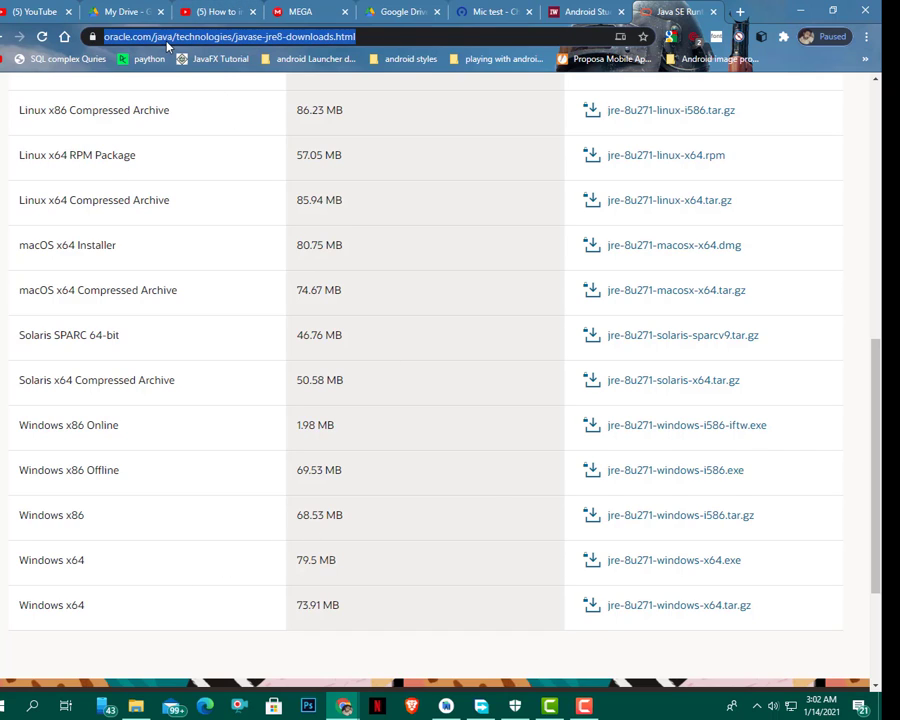
{"action": "type", "text": "jdk d"}
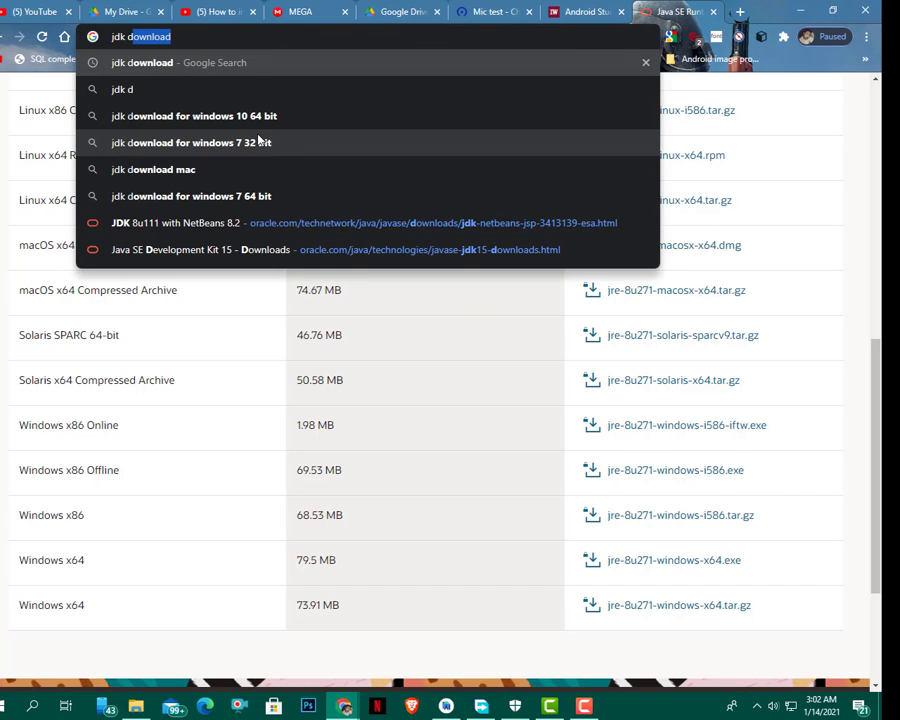
{"action": "key", "text": "Return"}
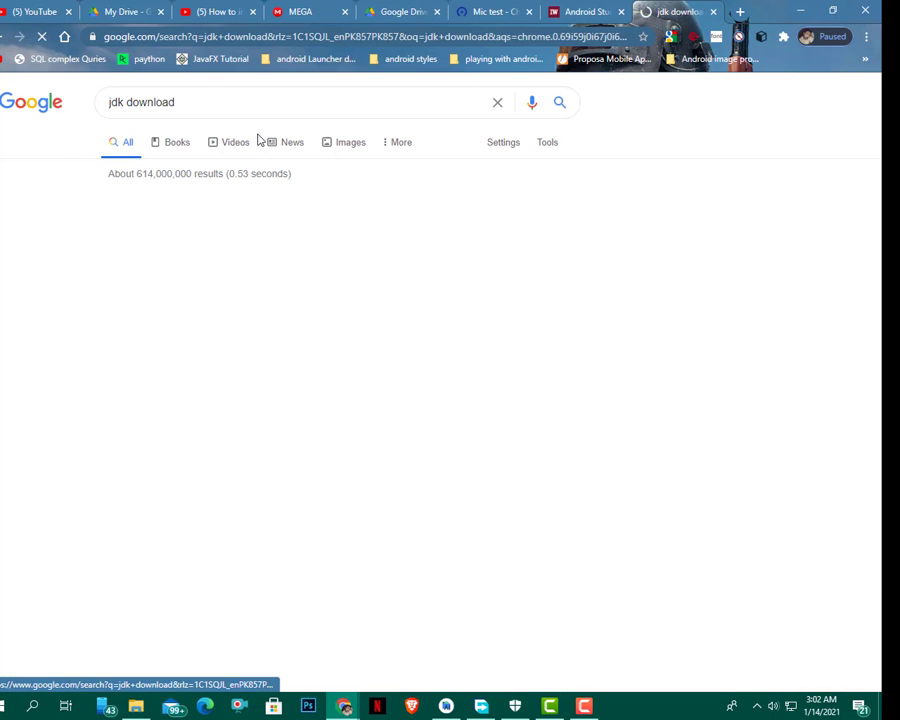
{"action": "left_click", "coordinate": [137, 227]}
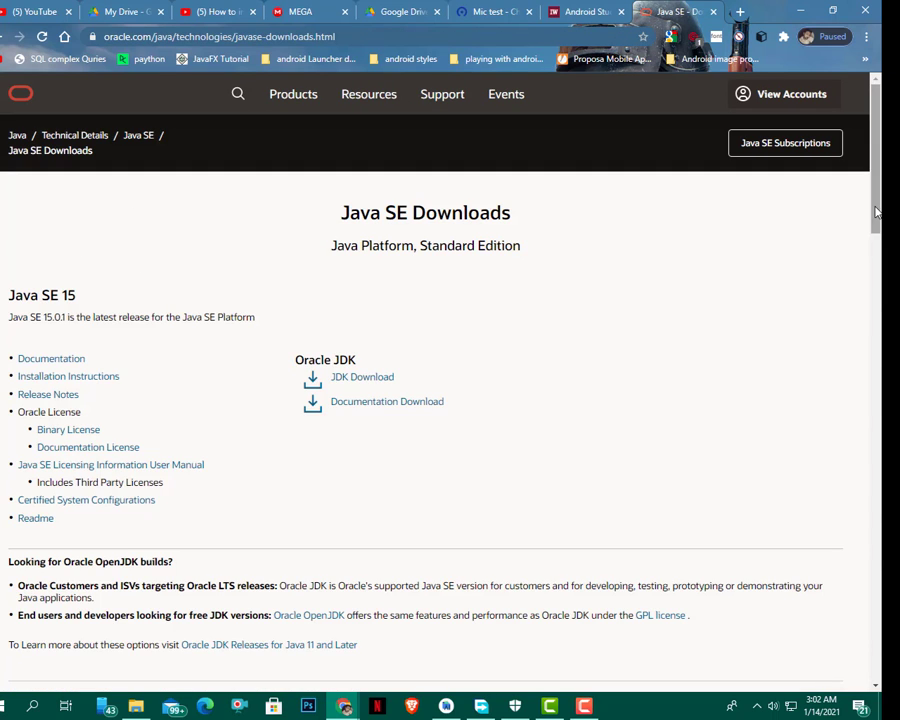
Open the JDK Download page for Java SE 15 and review the available installer packages.
{"action": "scroll", "coordinate": [874, 237], "scroll_direction": "down", "scroll_amount": 2}
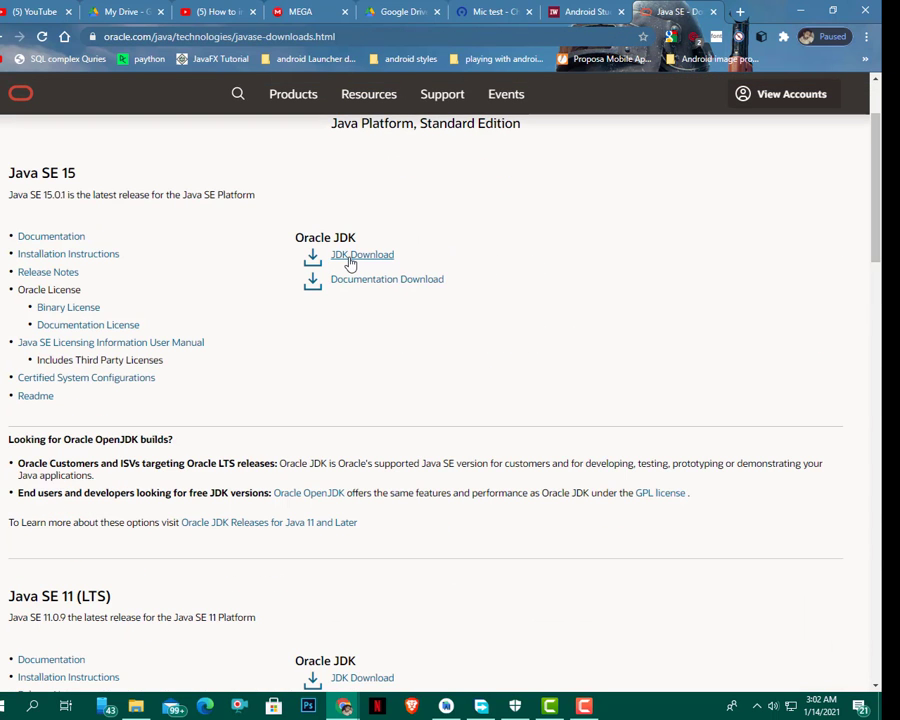
{"action": "left_click", "coordinate": [352, 262]}
{"action": "scroll", "coordinate": [762, 194], "scroll_direction": "down", "scroll_amount": 8}
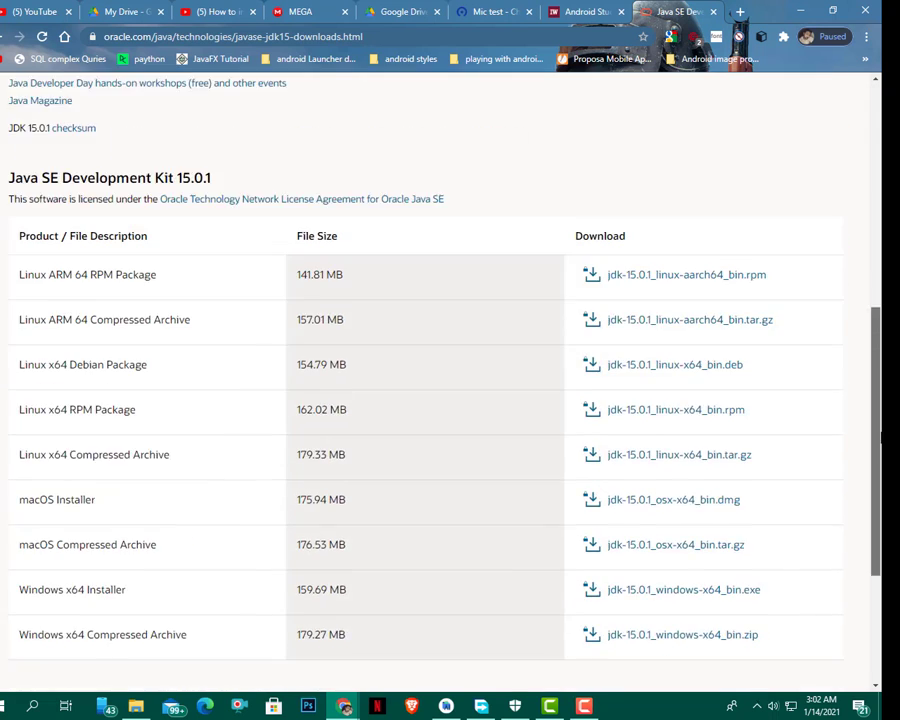
{"action": "scroll", "coordinate": [360, 440], "scroll_direction": "down", "scroll_amount": 2}
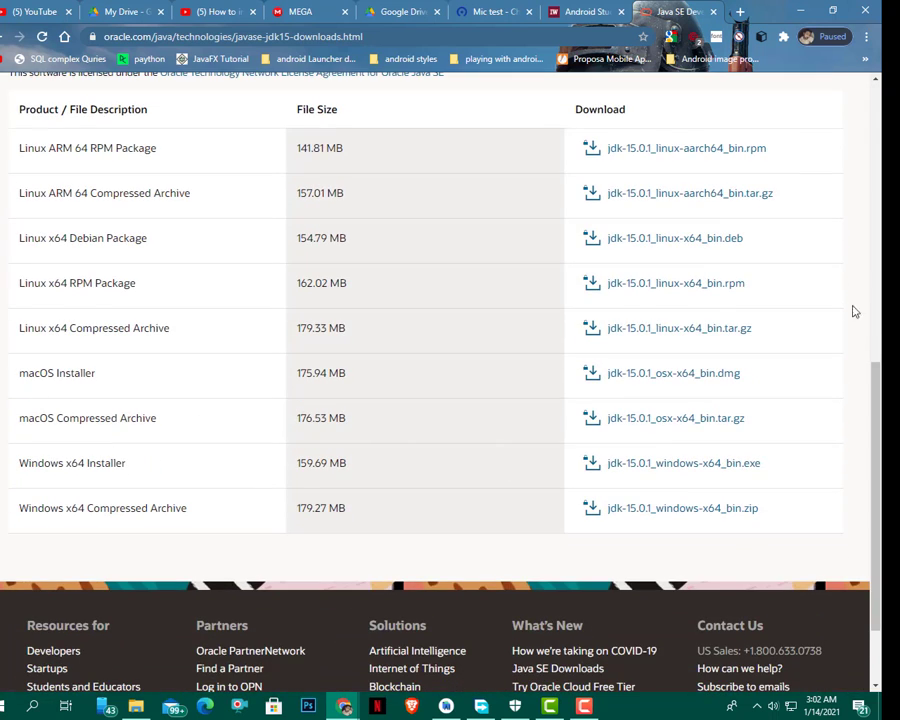
{"action": "left_click_drag", "start_coordinate": [872, 418], "coordinate": [870, 115]}
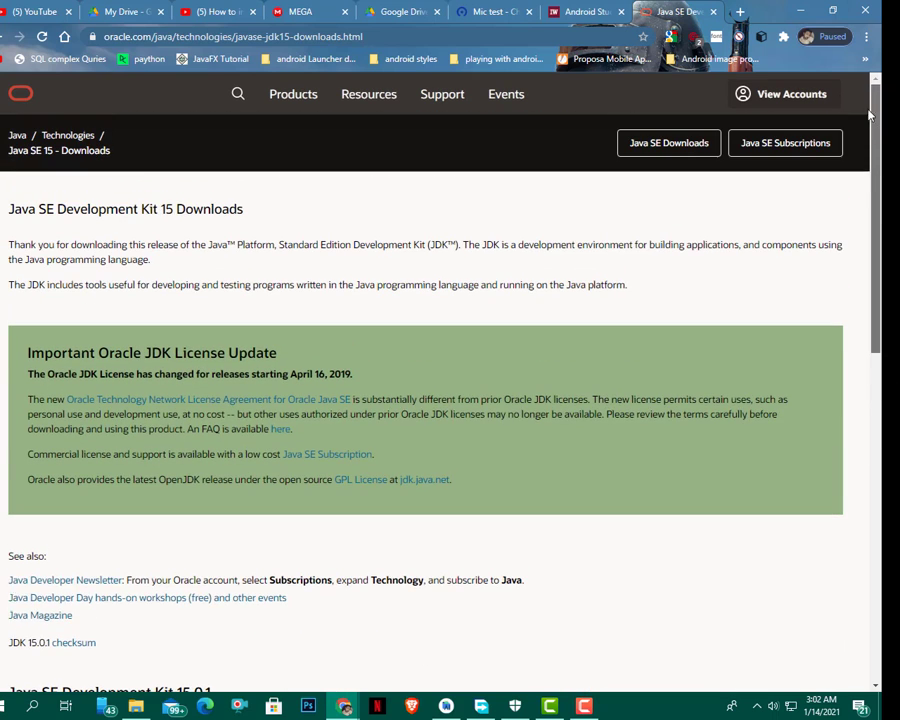
Search the web for "android studio download 64 bit" and open the Android Studio download page on developer.android.com.
{"action": "left_click", "coordinate": [118, 36]}
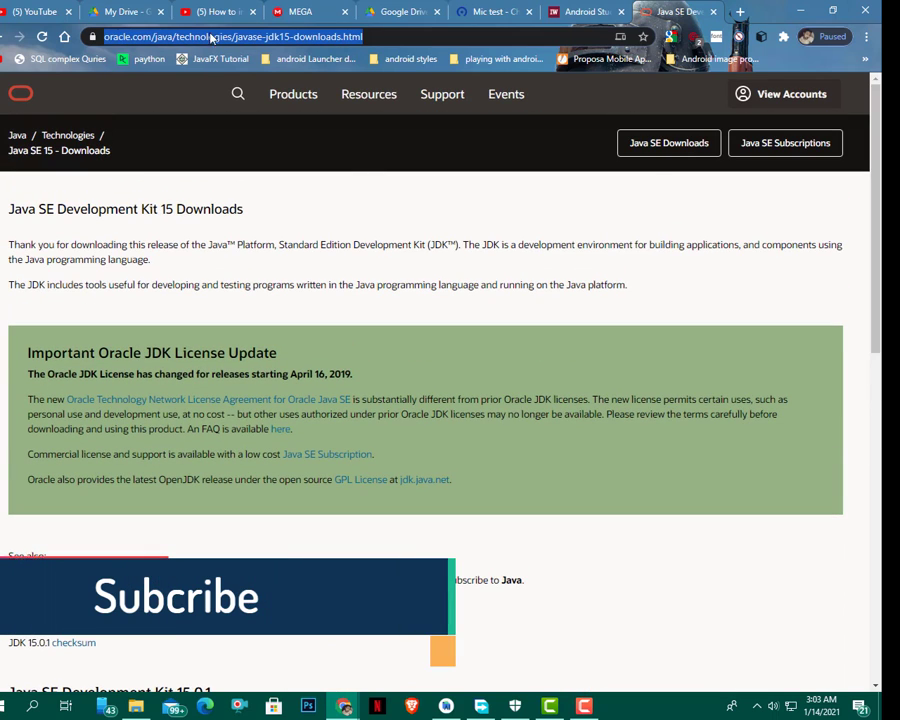
{"action": "type", "text": "androdi"}
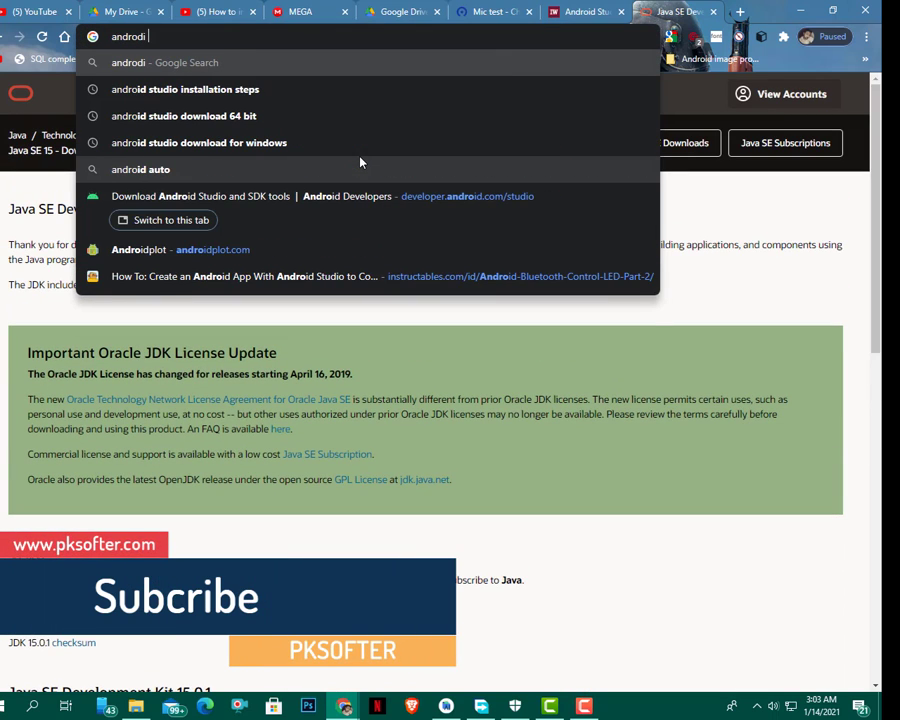
{"action": "key", "text": "BackSpace"}
{"action": "key", "text": "BackSpace"}
{"action": "type", "text": "id studio d"}
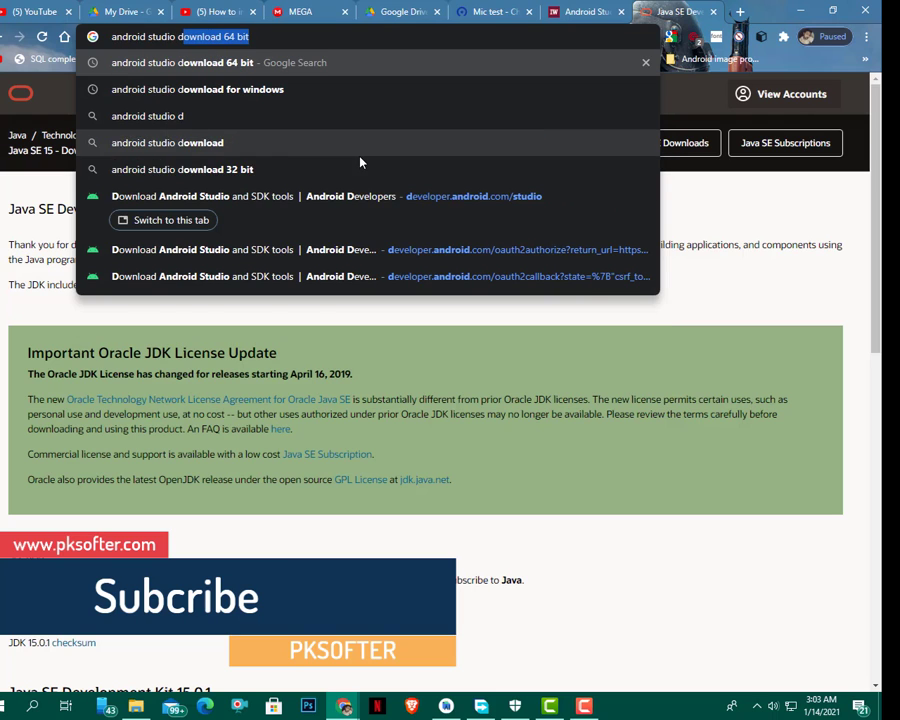
{"action": "key", "text": "Return"}
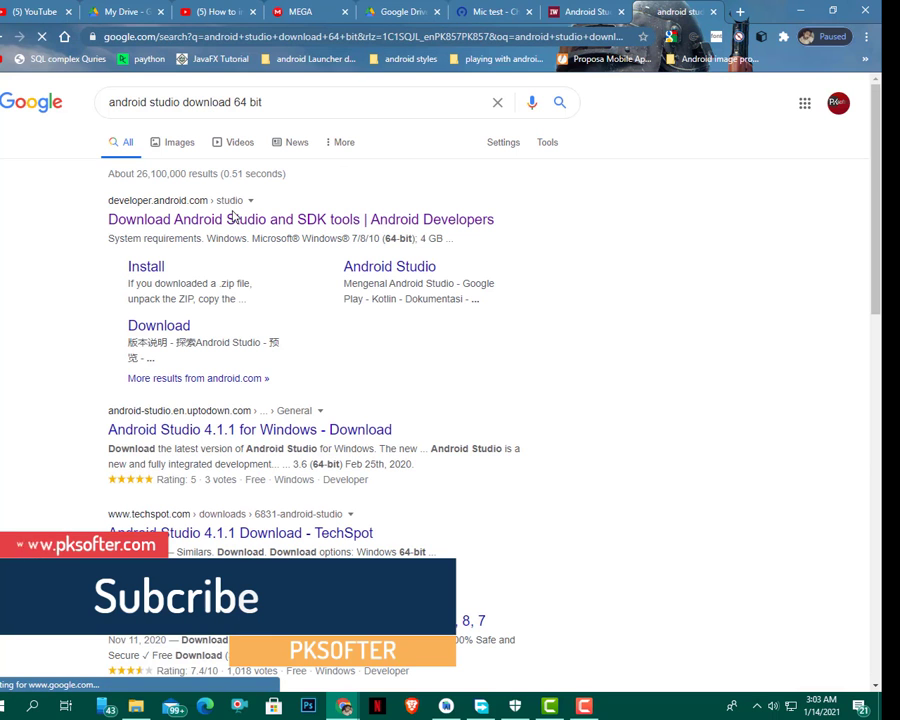
{"action": "left_click", "coordinate": [166, 227]}
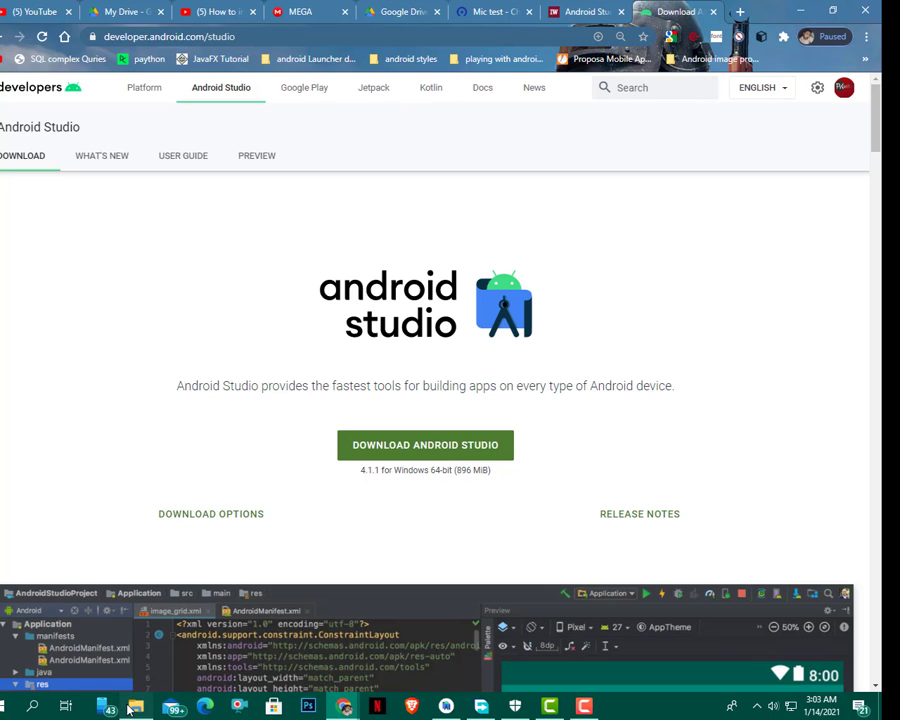
Switch to File Explorer and open the "android stodio complete" folder on the Softwares (D:) drive.
{"action": "left_click", "coordinate": [128, 709]}
{"action": "left_click", "coordinate": [56, 296]}
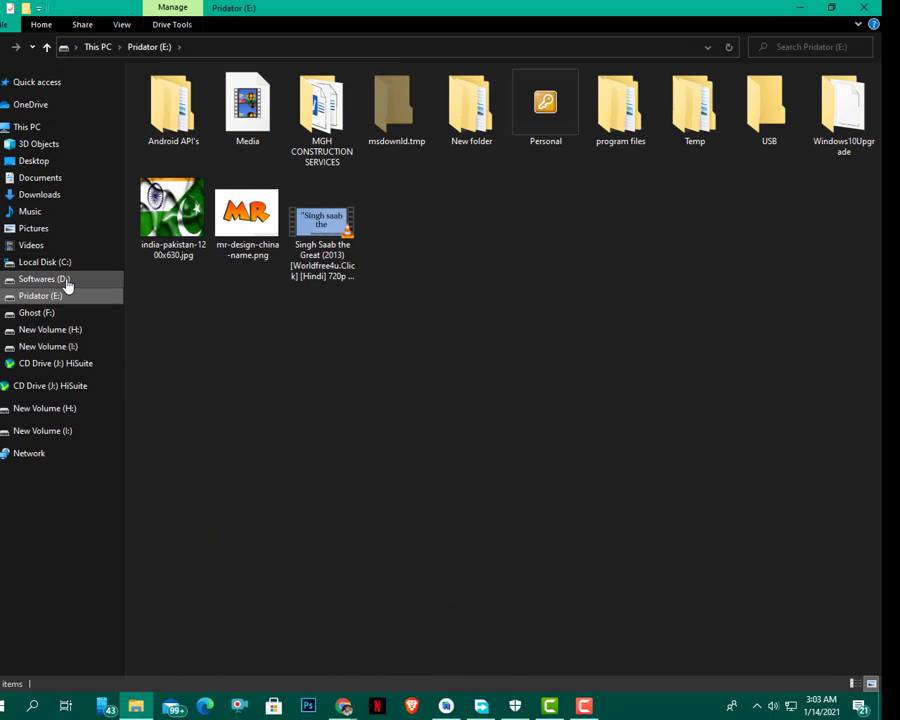
{"action": "left_click", "coordinate": [66, 284]}
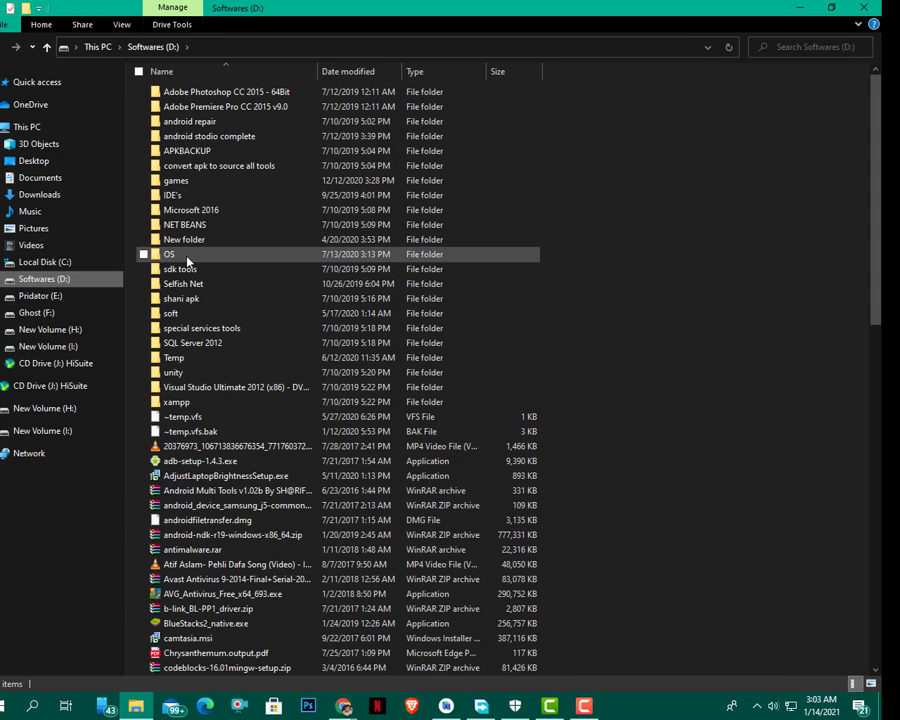
{"action": "double_click", "coordinate": [205, 140]}
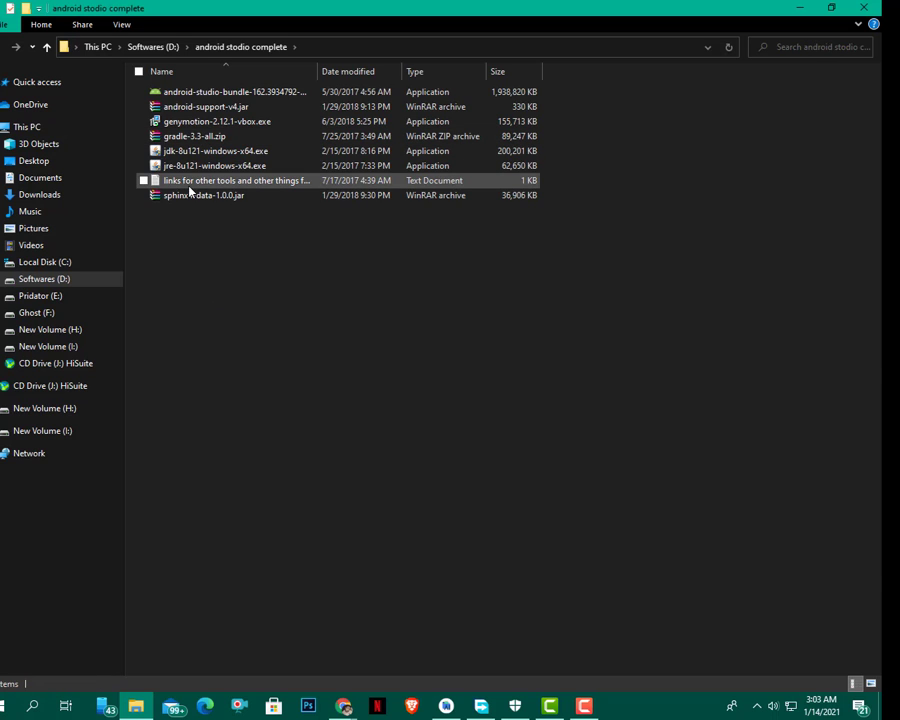
Point out the android-studio-bundle, jdk-8u121-windows-x64.exe and jre-8u121-windows-x64.exe installers by selecting them in the folder.
{"action": "left_click", "coordinate": [191, 165]}
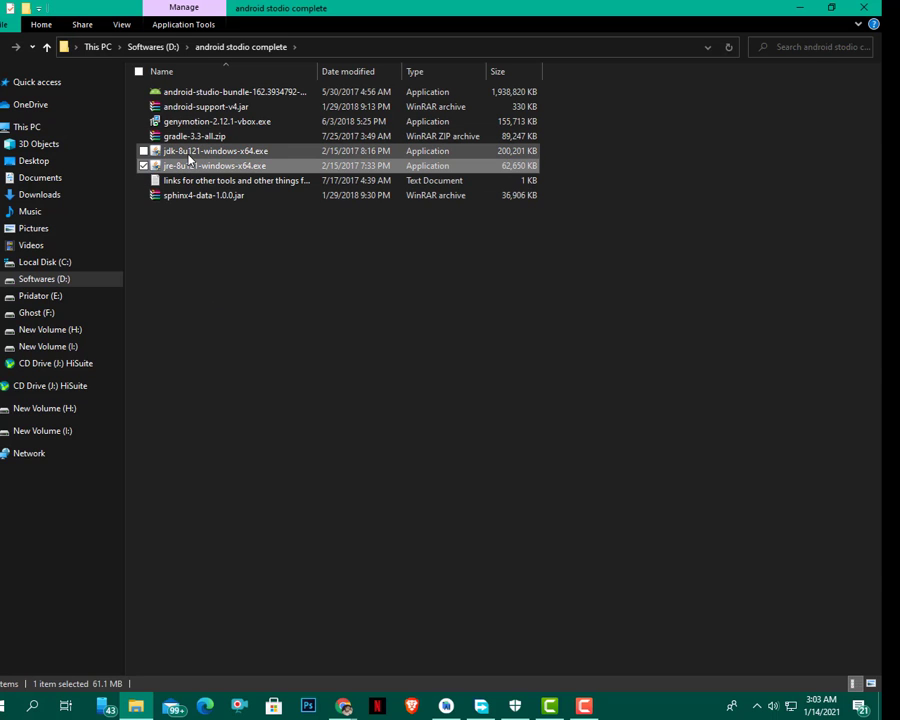
{"action": "left_click", "coordinate": [190, 152], "text": "ctrl"}
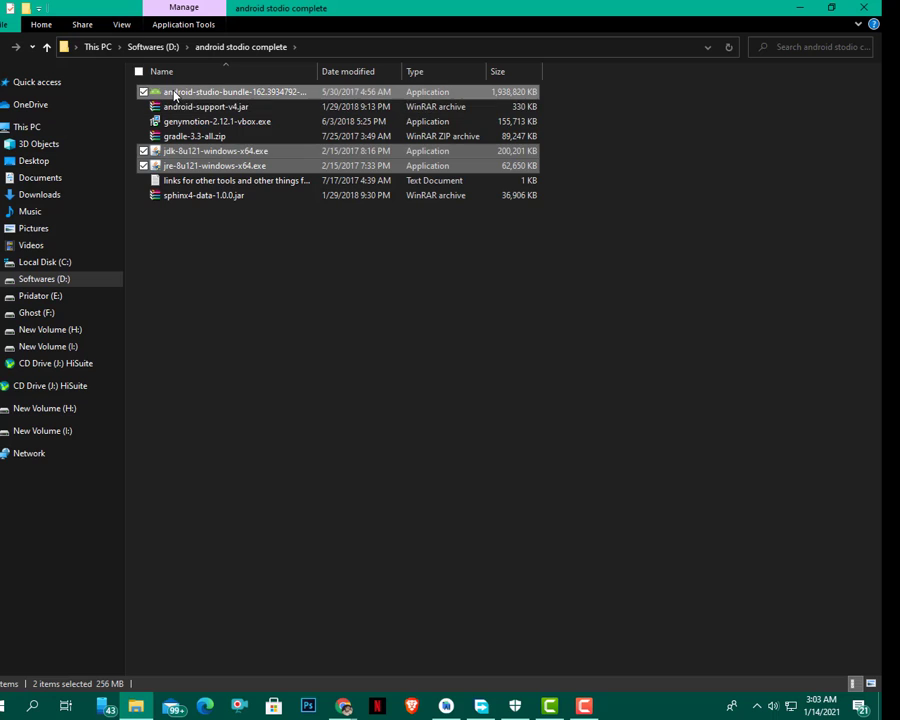
{"action": "left_click", "coordinate": [175, 95], "text": "ctrl"}
{"action": "left_click", "coordinate": [192, 151]}
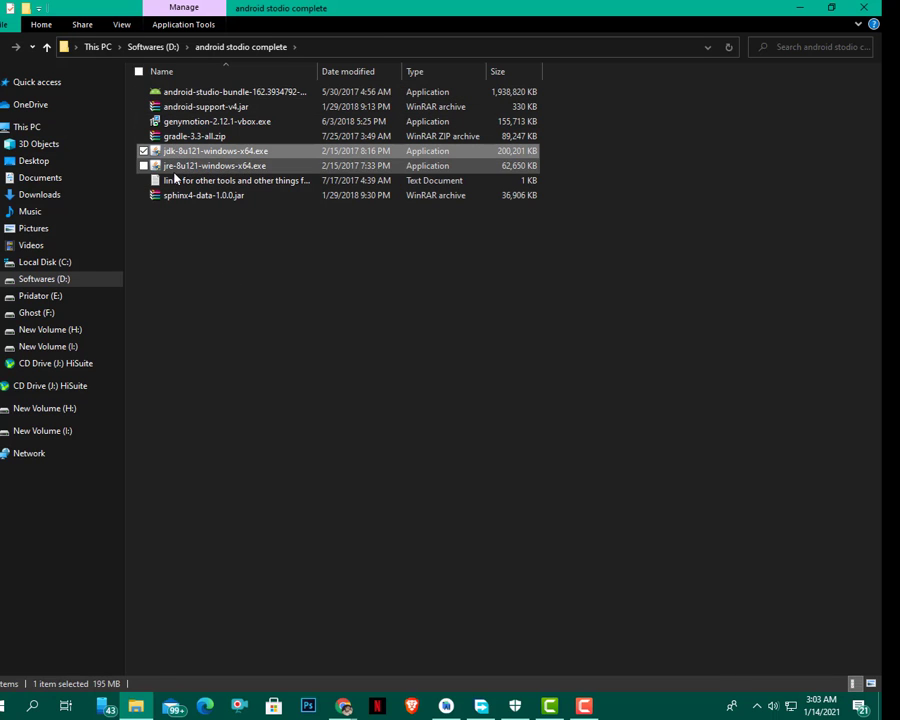
{"action": "left_click", "coordinate": [218, 166]}
{"action": "left_click", "coordinate": [199, 152]}
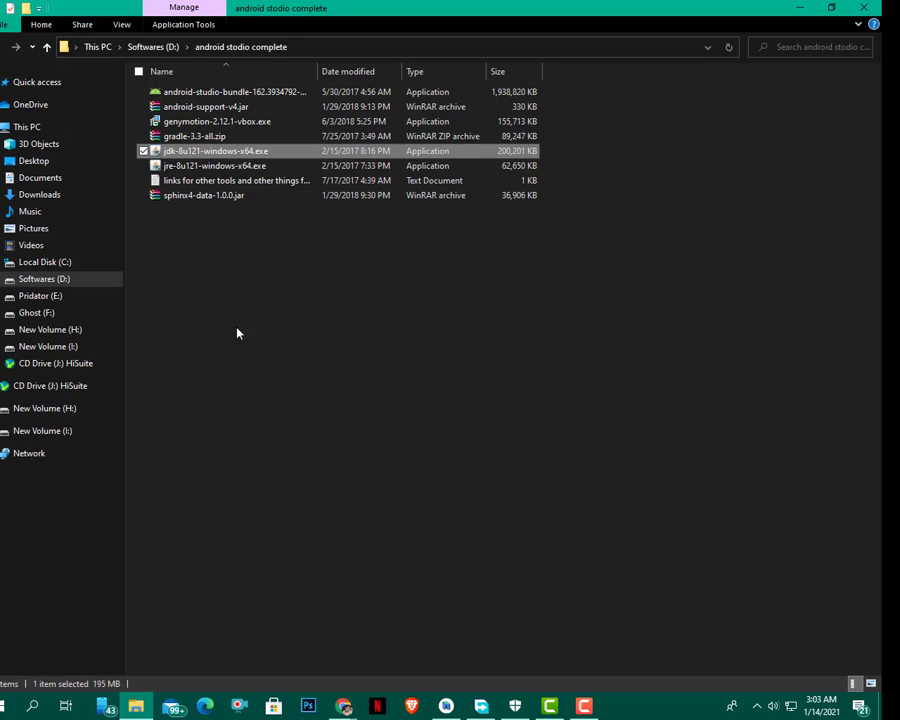
{"action": "left_click", "coordinate": [176, 168]}
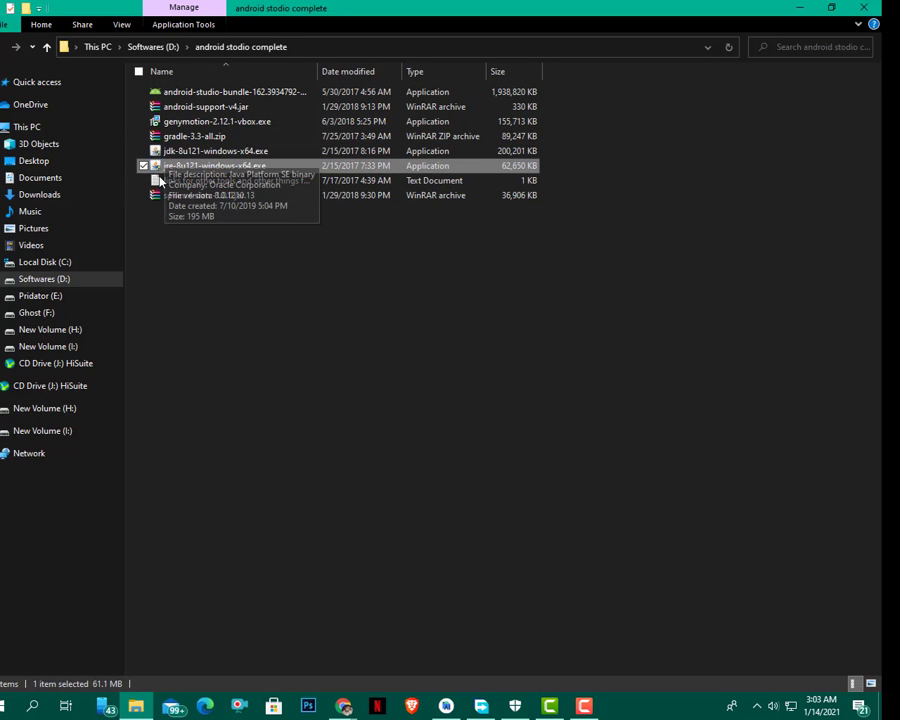
Open the folder C:\Program Files\Java\jre1.8.0_121\bin and copy its full path.
{"action": "left_click", "coordinate": [60, 264]}
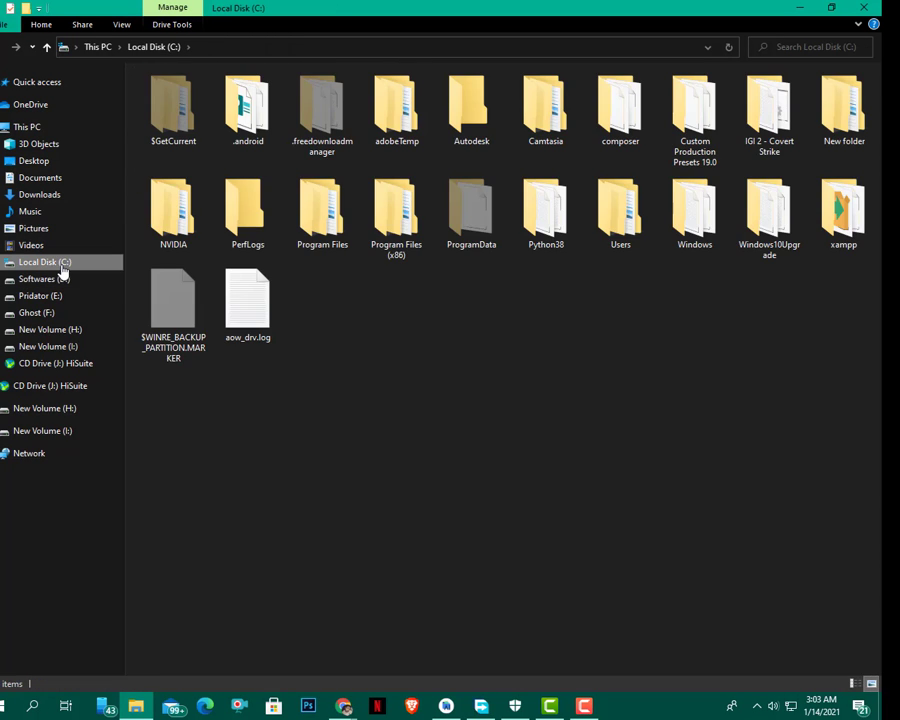
{"action": "double_click", "coordinate": [351, 246]}
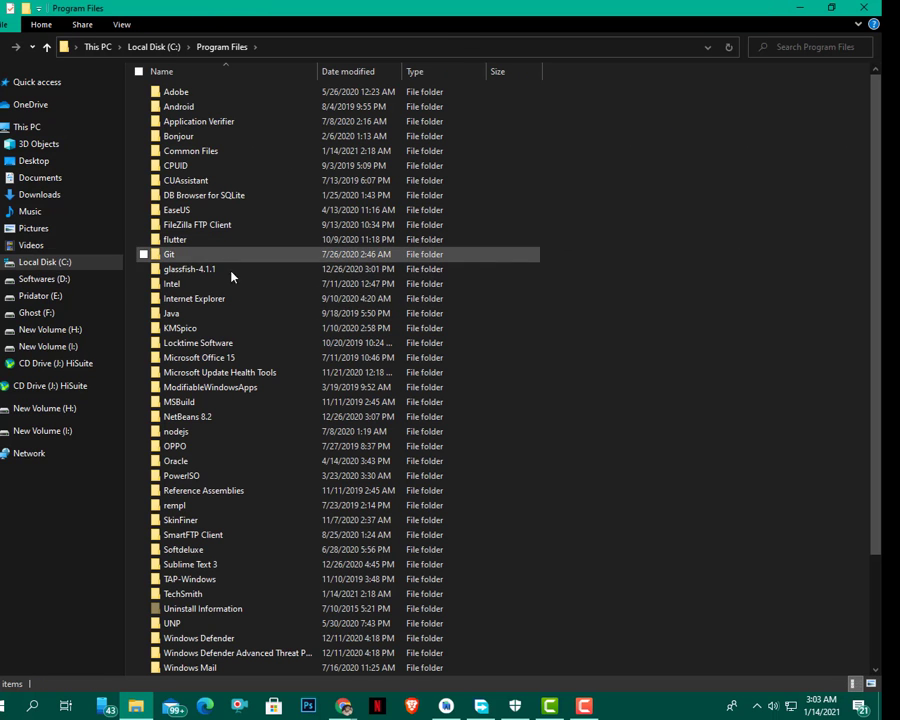
{"action": "left_click", "coordinate": [176, 315]}
{"action": "double_click", "coordinate": [176, 317]}
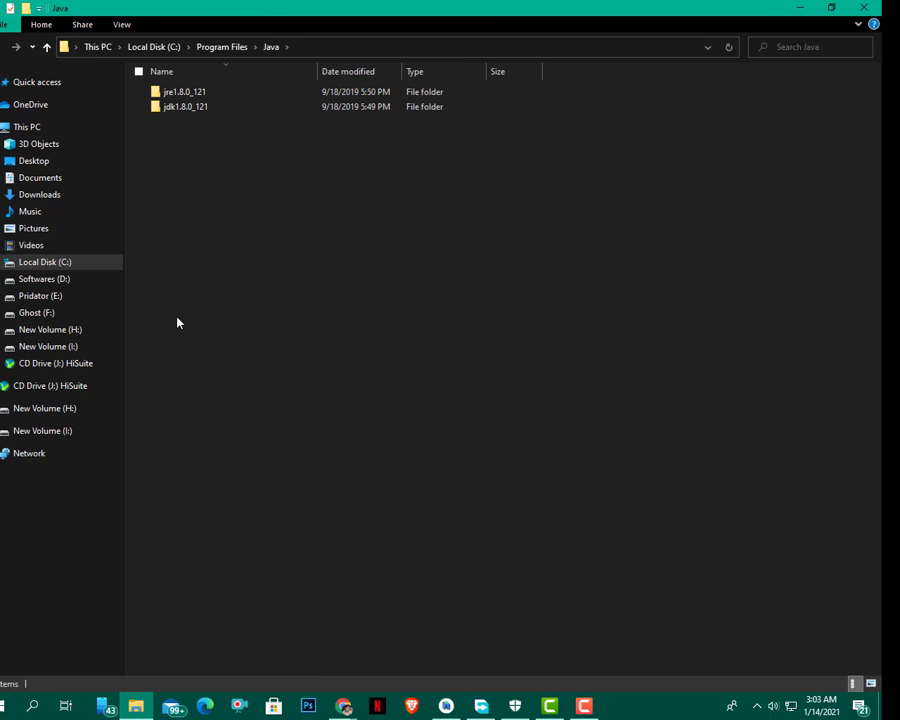
{"action": "double_click", "coordinate": [179, 95]}
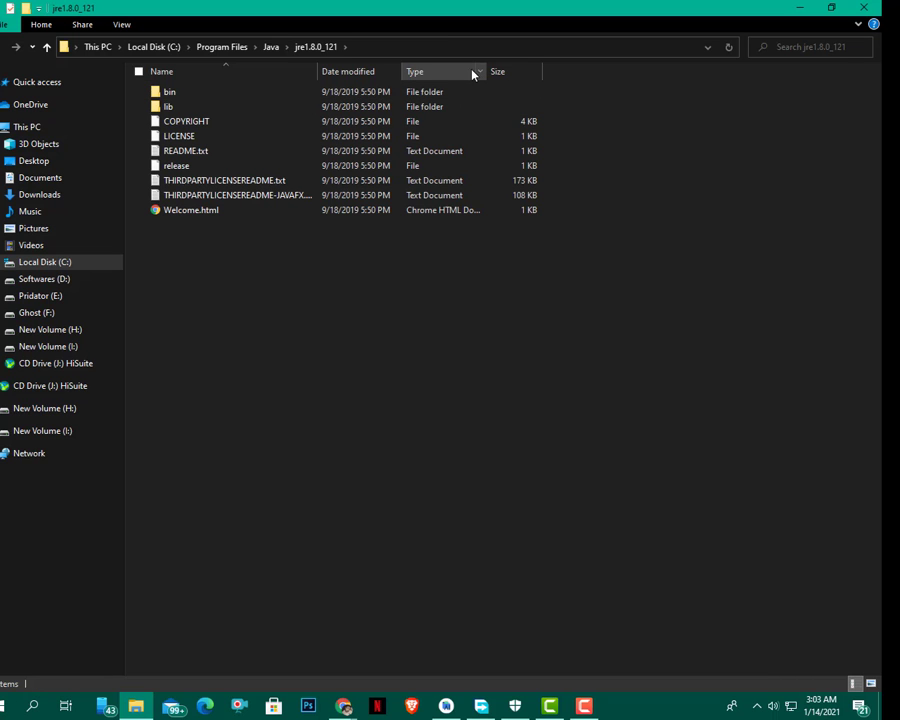
{"action": "double_click", "coordinate": [174, 92]}
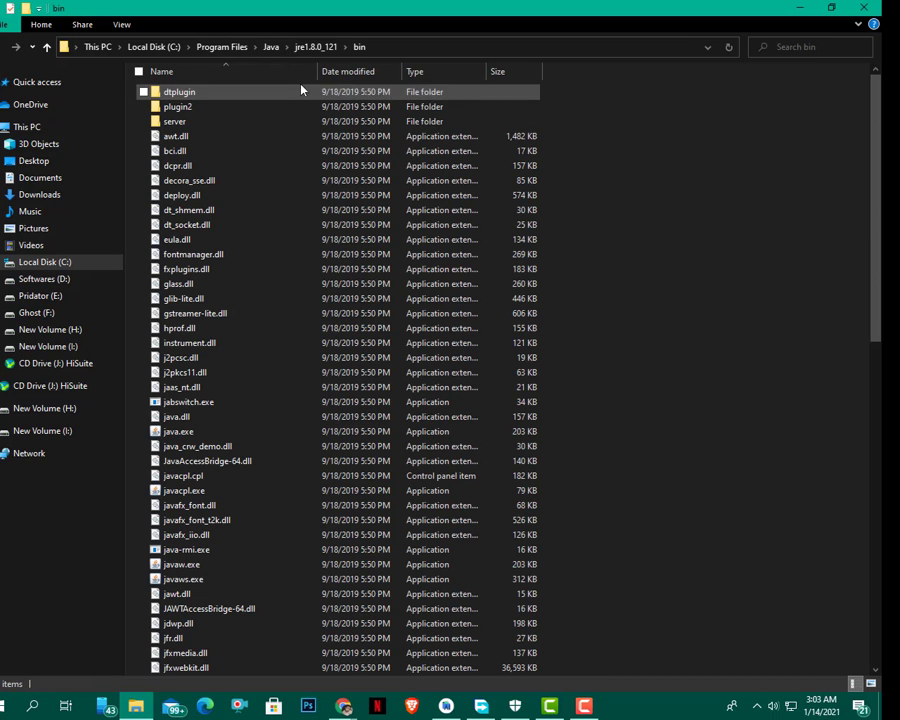
{"action": "left_click", "coordinate": [390, 50]}
{"action": "key", "text": "ctrl+c"}
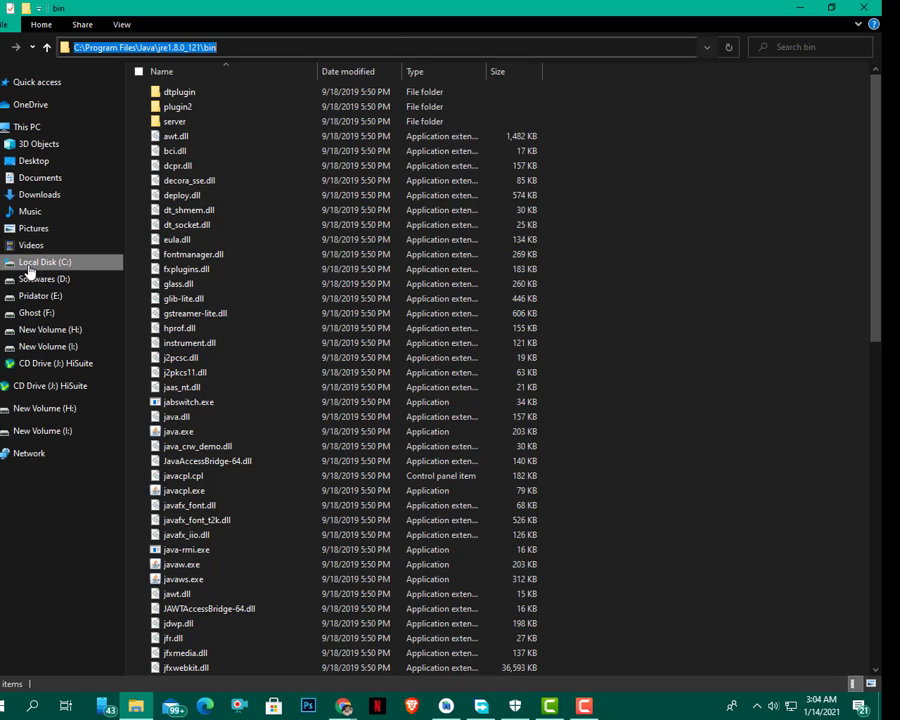
Open the properties of This PC and bring up the advanced system settings.
{"action": "right_click", "coordinate": [30, 127]}
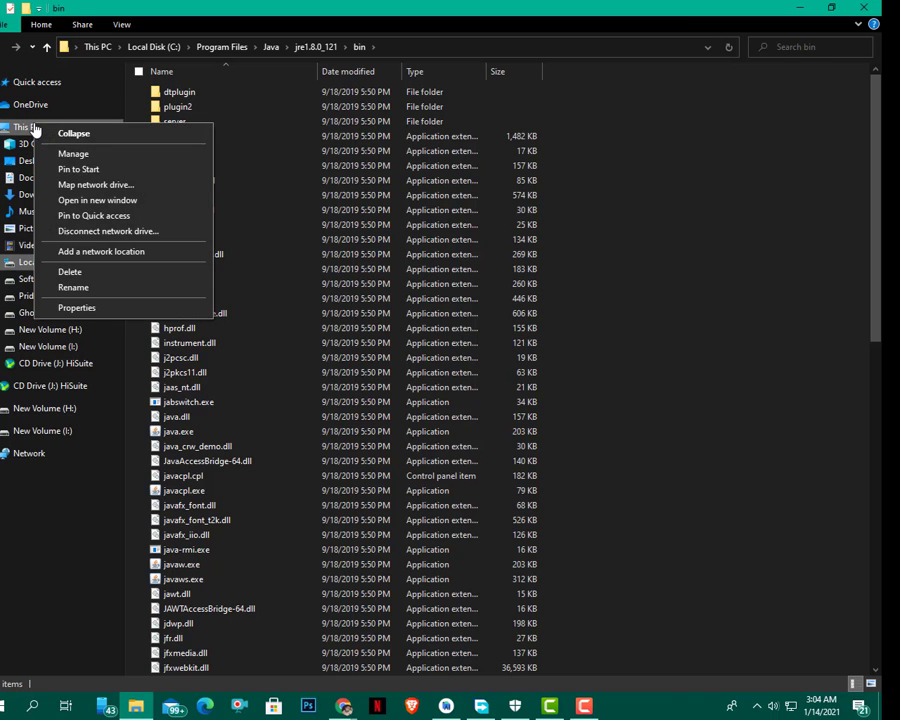
{"action": "left_click", "coordinate": [88, 307]}
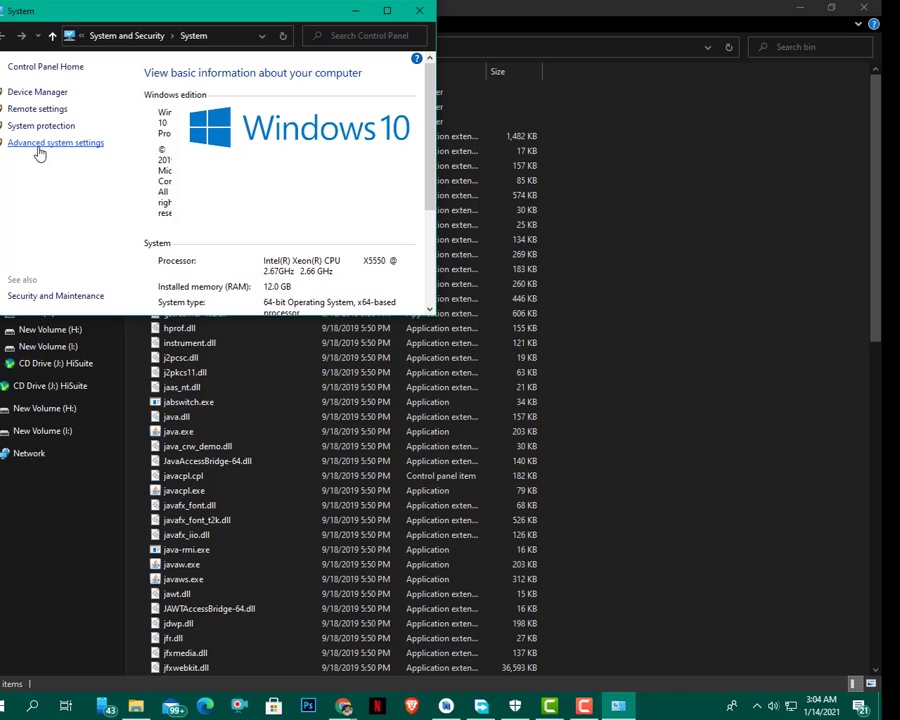
{"action": "left_click", "coordinate": [39, 145]}
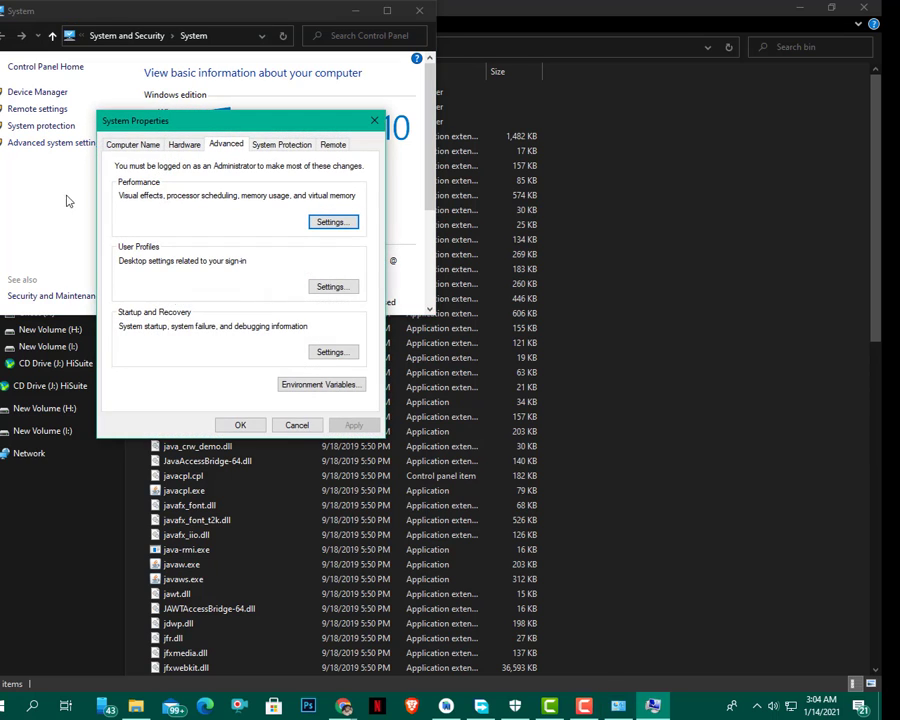
Try adding C:\Program Files\Java\jre1.8.0_121\bin as a new entry in the system Path environment variable, and close the entry editor without saving.
{"action": "left_click", "coordinate": [320, 385]}
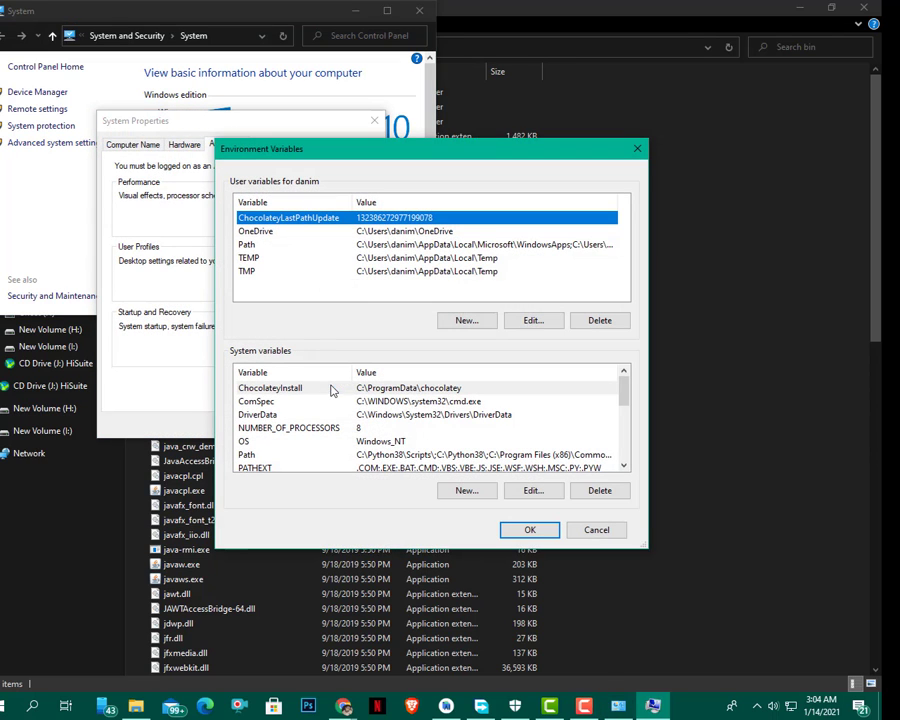
{"action": "left_click", "coordinate": [268, 454]}
{"action": "left_click", "coordinate": [531, 490]}
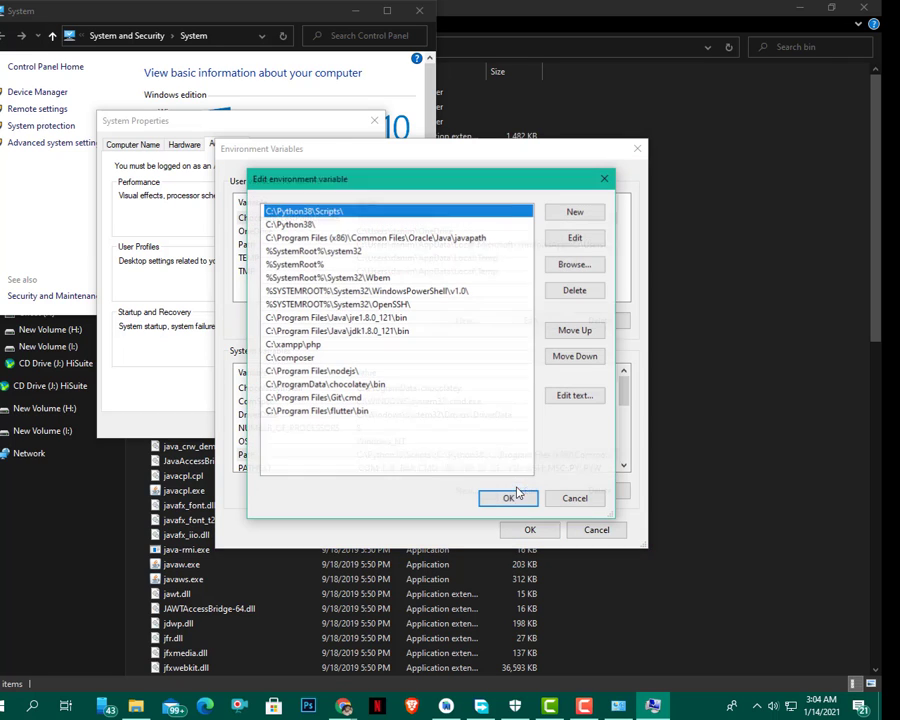
{"action": "left_click", "coordinate": [576, 211]}
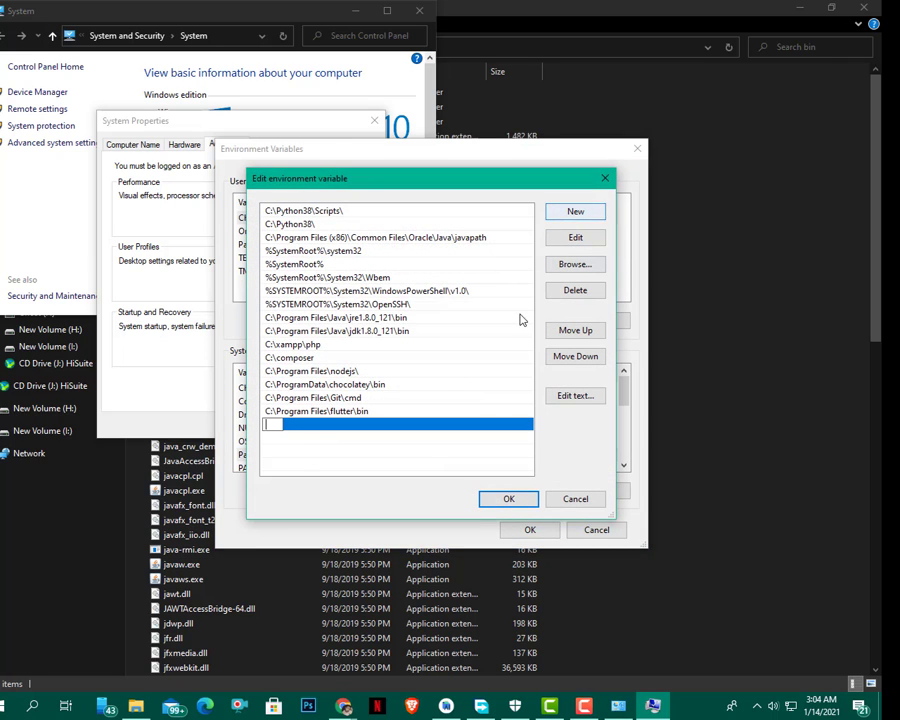
{"action": "key", "text": "ctrl+v"}
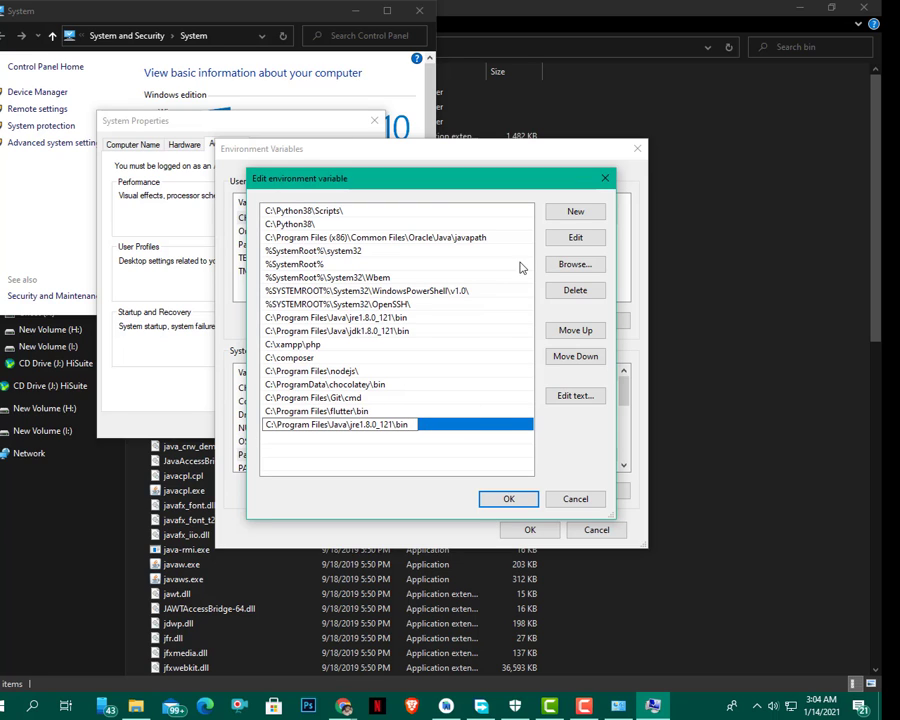
{"action": "left_click", "coordinate": [604, 179]}
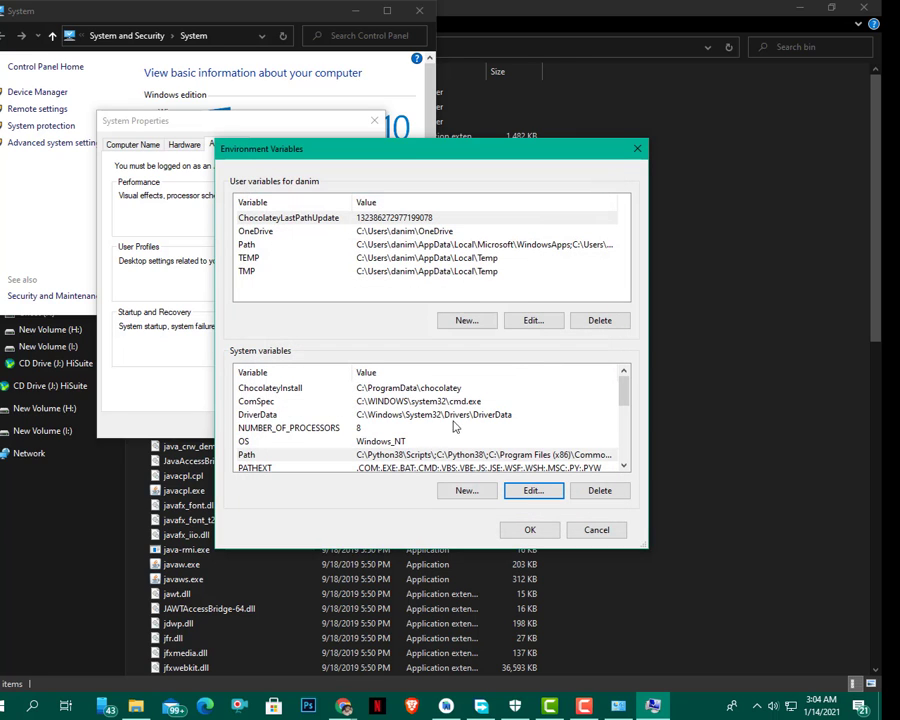
Review the existing entries of the system Path variable and close the editor.
{"action": "left_click", "coordinate": [267, 456]}
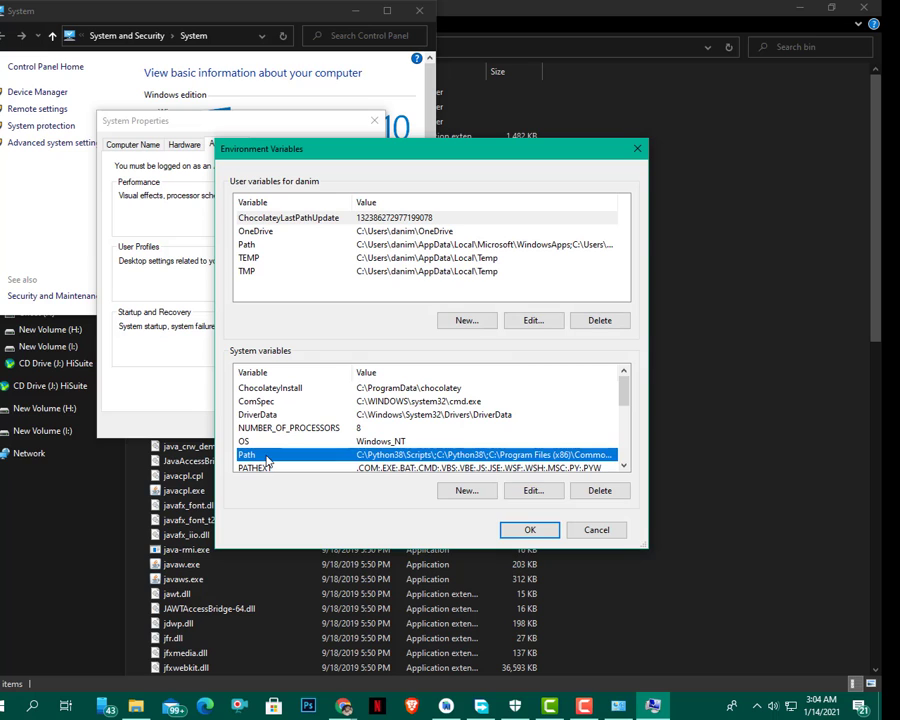
{"action": "left_click", "coordinate": [533, 490]}
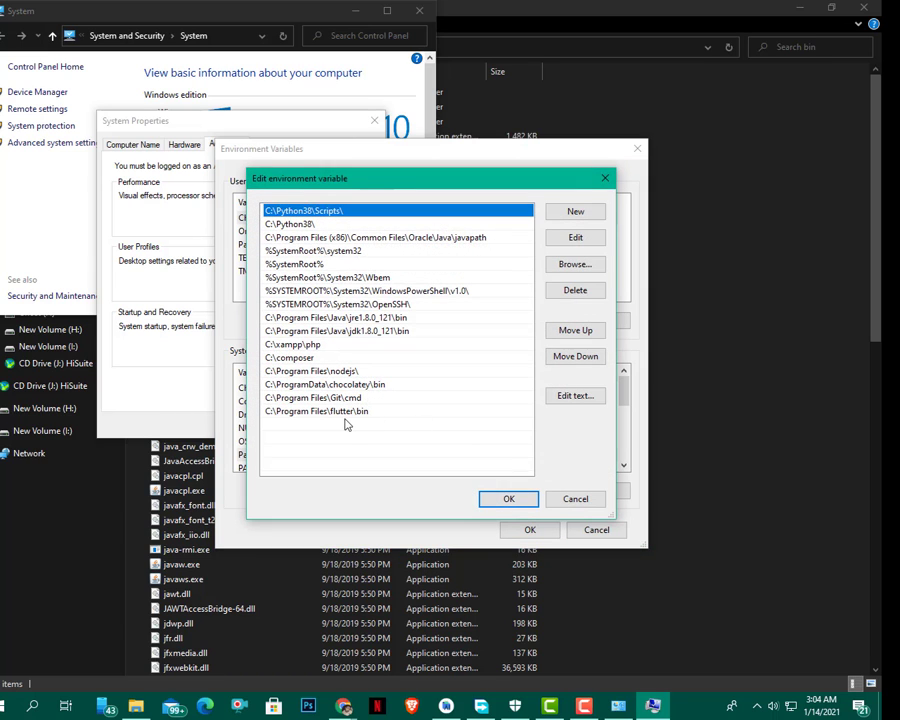
{"action": "left_click", "coordinate": [605, 178]}
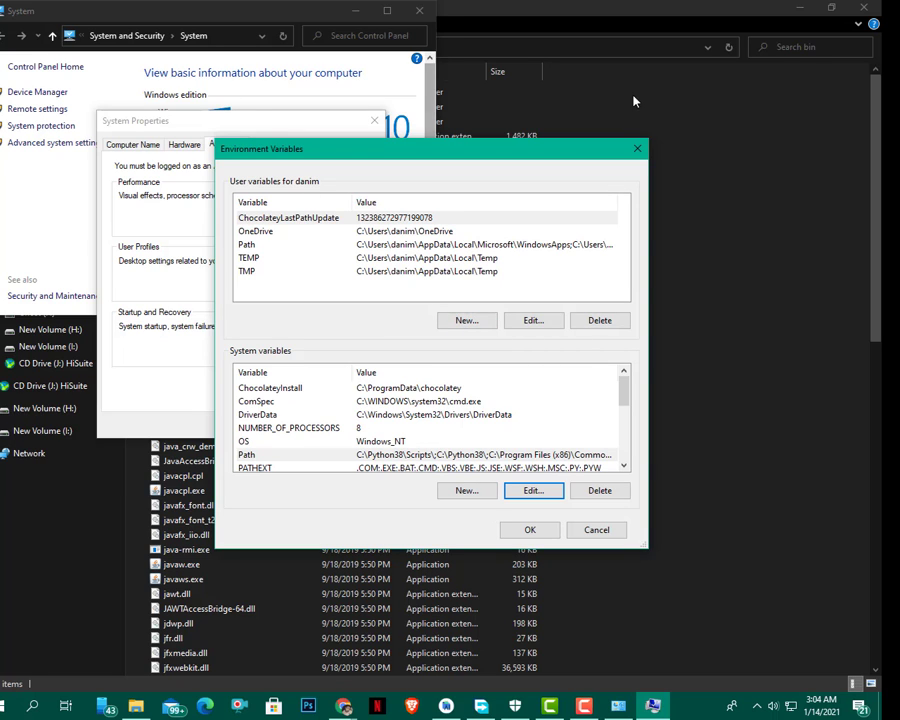
Return to File Explorer, open C:\Program Files\Java\jdk1.8.0_121\bin and copy its full path.
{"action": "left_click", "coordinate": [663, 131]}
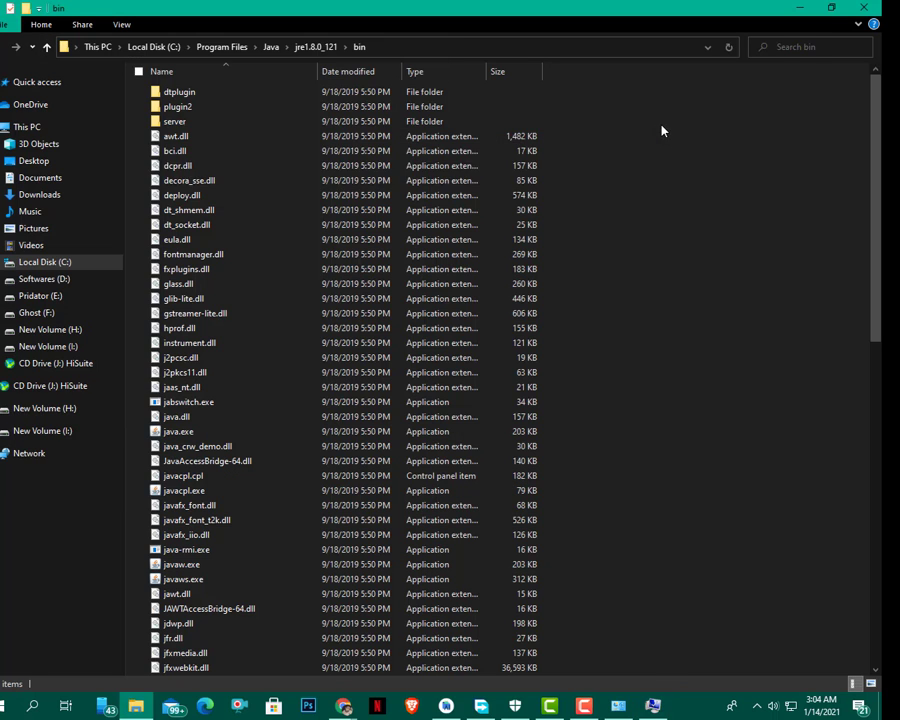
{"action": "left_click", "coordinate": [300, 47]}
{"action": "key", "text": "alt+Up"}
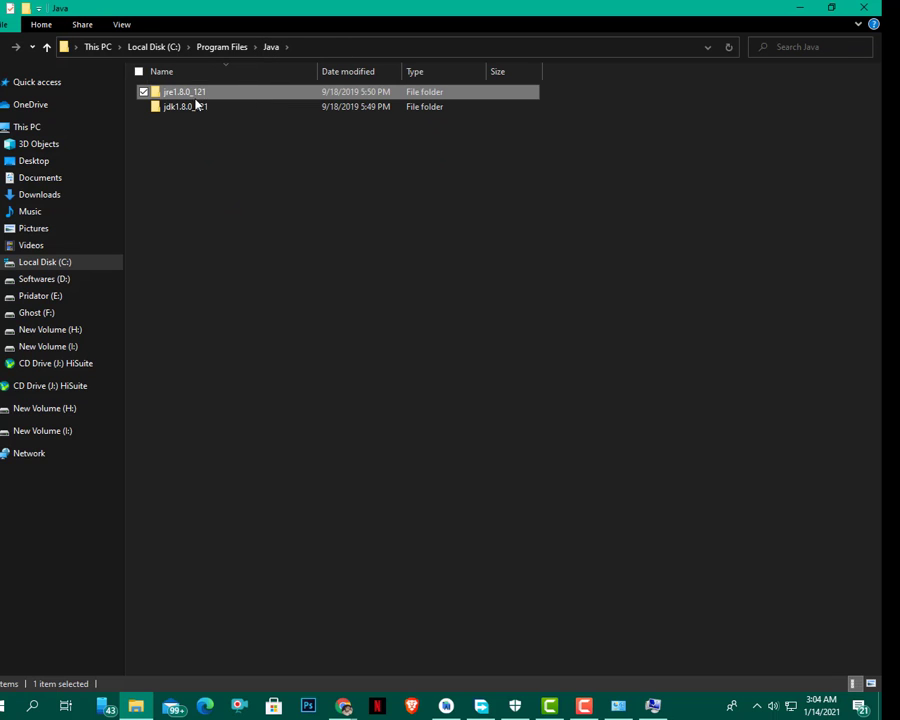
{"action": "double_click", "coordinate": [190, 106]}
{"action": "double_click", "coordinate": [184, 93]}
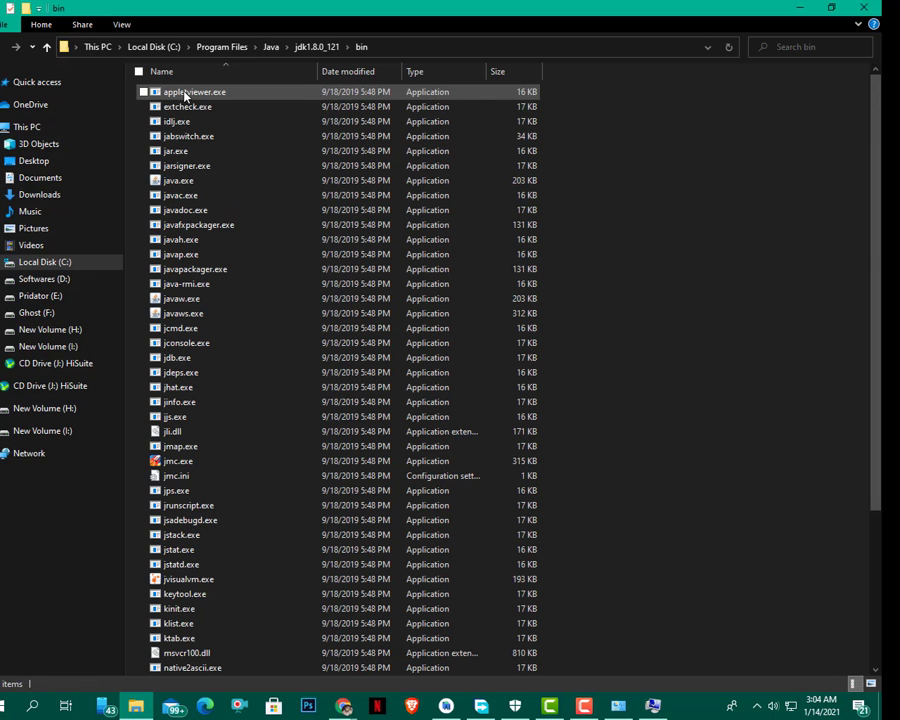
{"action": "left_click", "coordinate": [404, 53]}
{"action": "key", "text": "ctrl+c"}
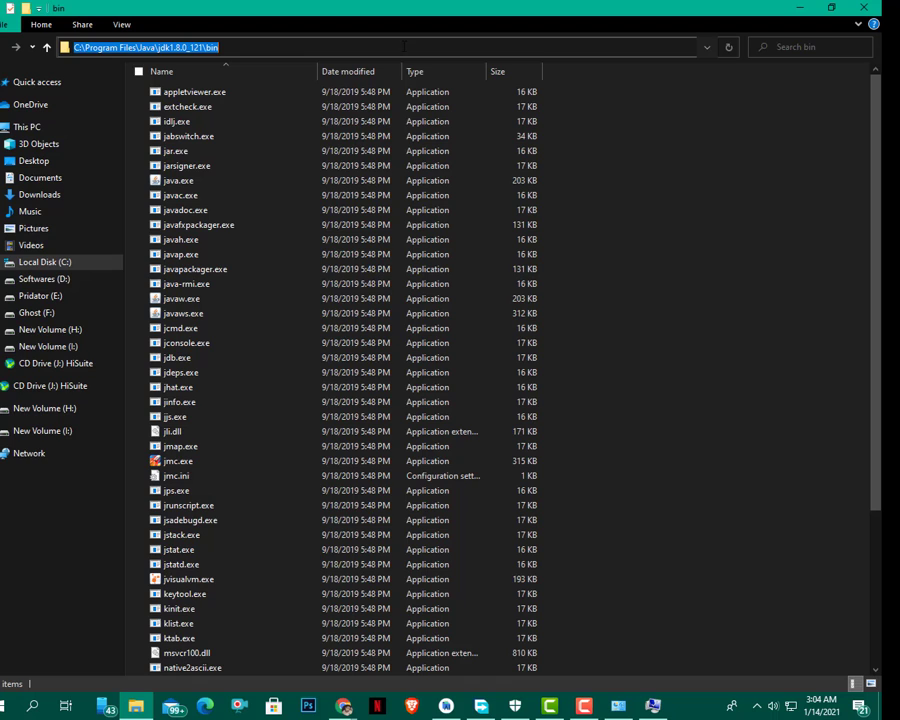
Try adding C:\Program Files\Java\jdk1.8.0_121\bin as a new system Path entry, and close the environment variable and system properties dialogs without saving.
{"action": "left_click", "coordinate": [652, 706]}
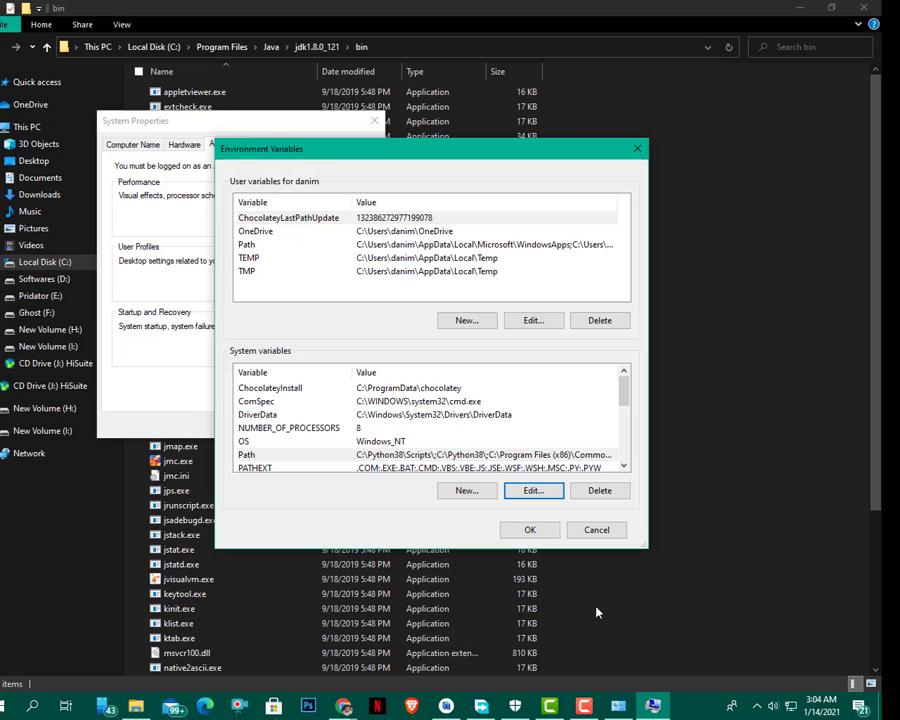
{"action": "left_click", "coordinate": [258, 456]}
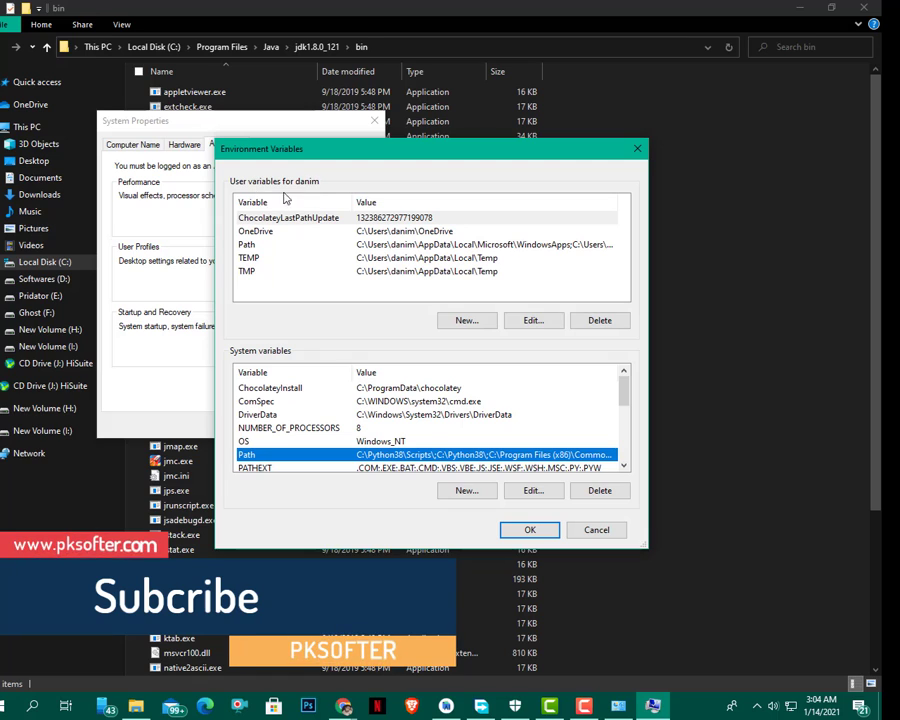
{"action": "left_click", "coordinate": [250, 245]}
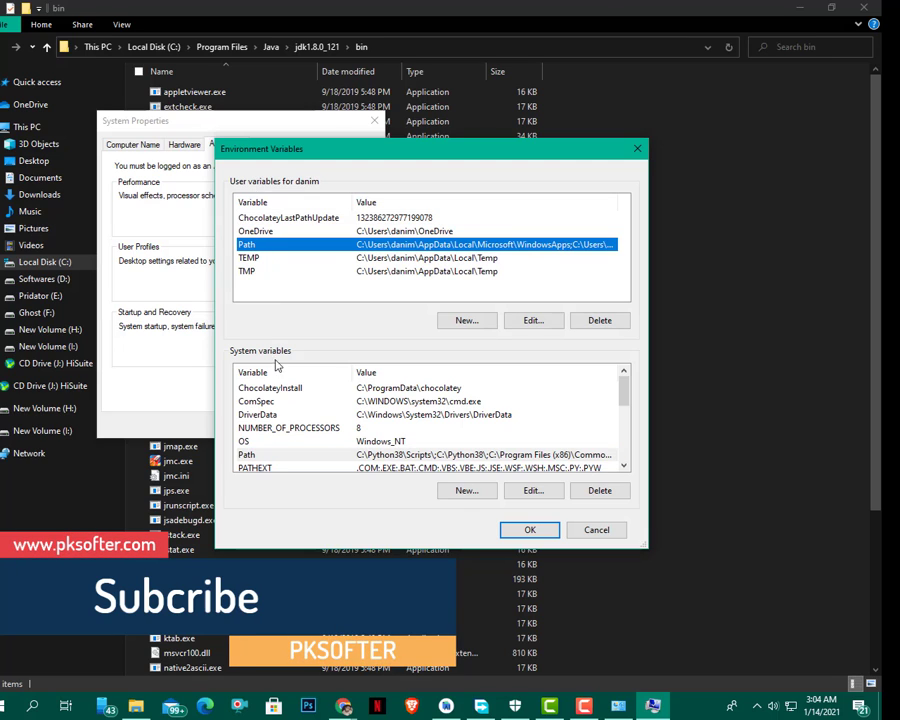
{"action": "left_click", "coordinate": [251, 454]}
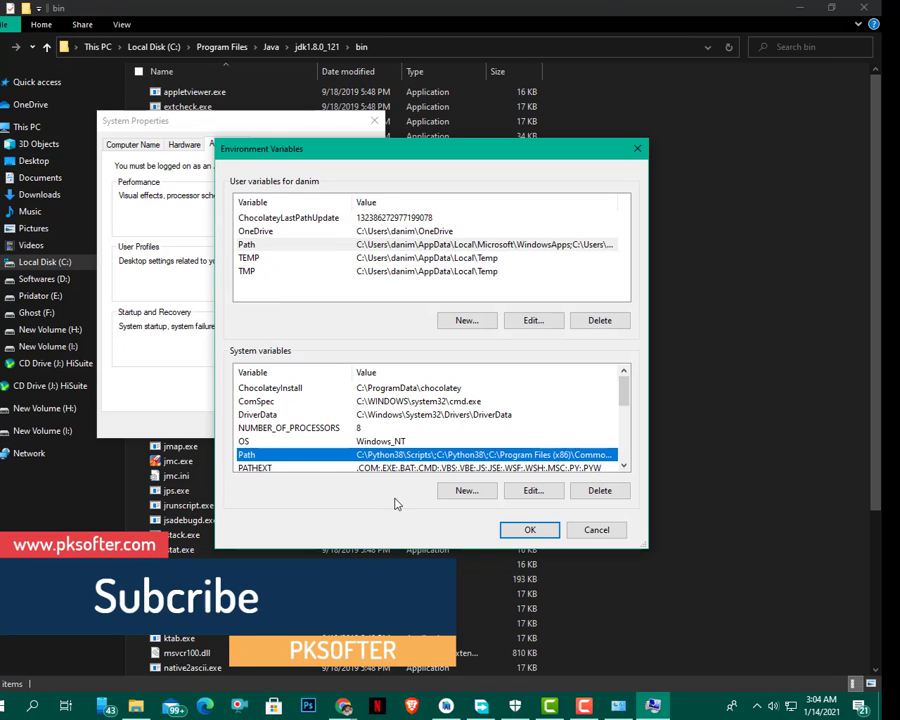
{"action": "left_click", "coordinate": [528, 490]}
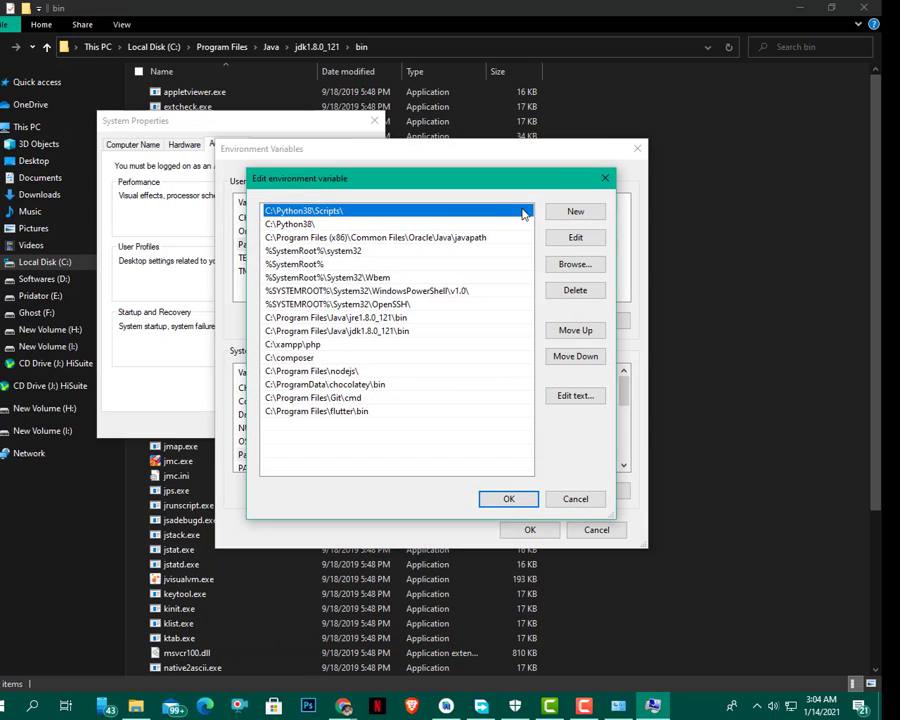
{"action": "left_click", "coordinate": [578, 212]}
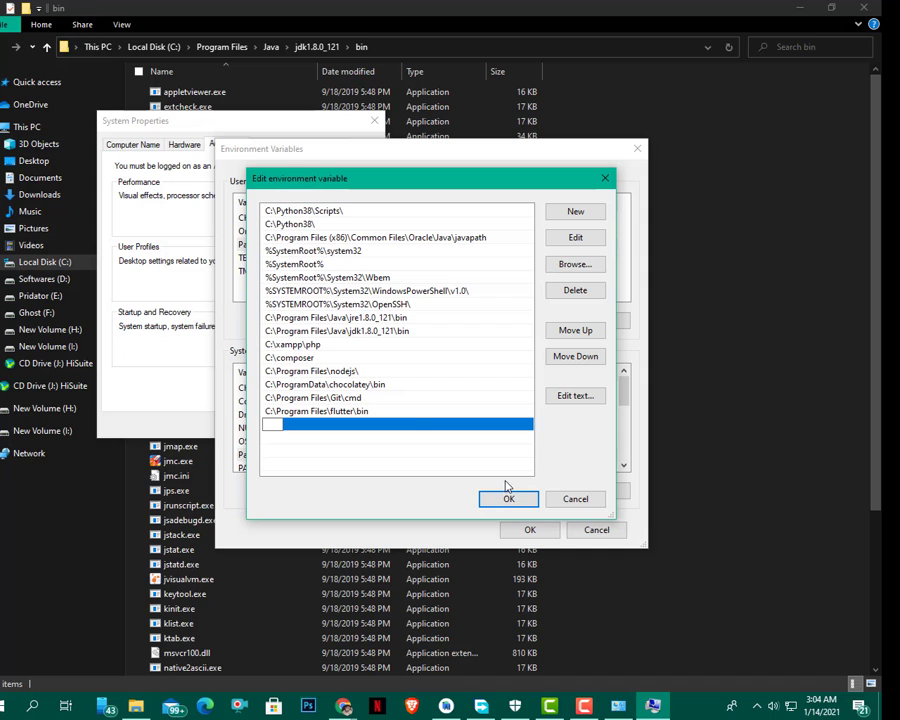
{"action": "key", "text": "ctrl+v"}
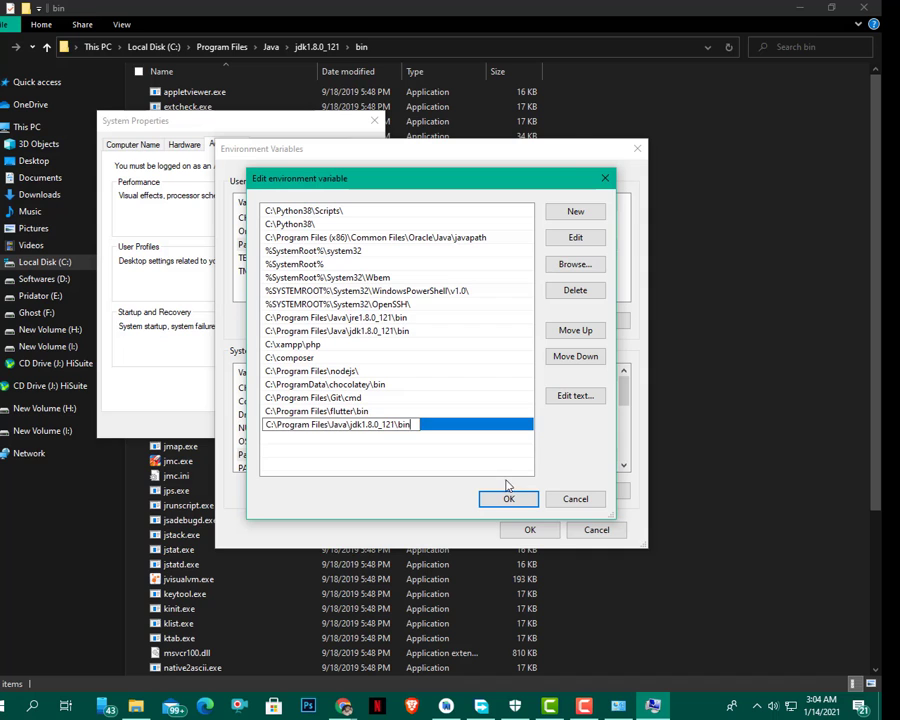
{"action": "left_click", "coordinate": [605, 178]}
{"action": "left_click", "coordinate": [637, 148]}
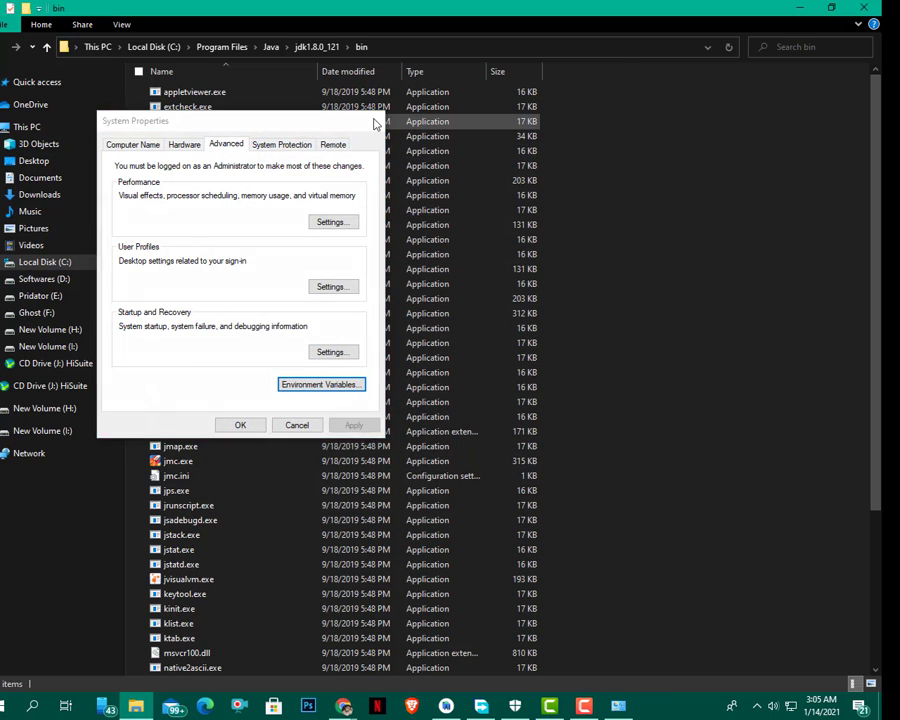
{"action": "left_click", "coordinate": [375, 123]}
Go back up to the Java folder and open the bin folder inside jre1.8.0_121.
{"action": "key", "text": "alt+Up"}
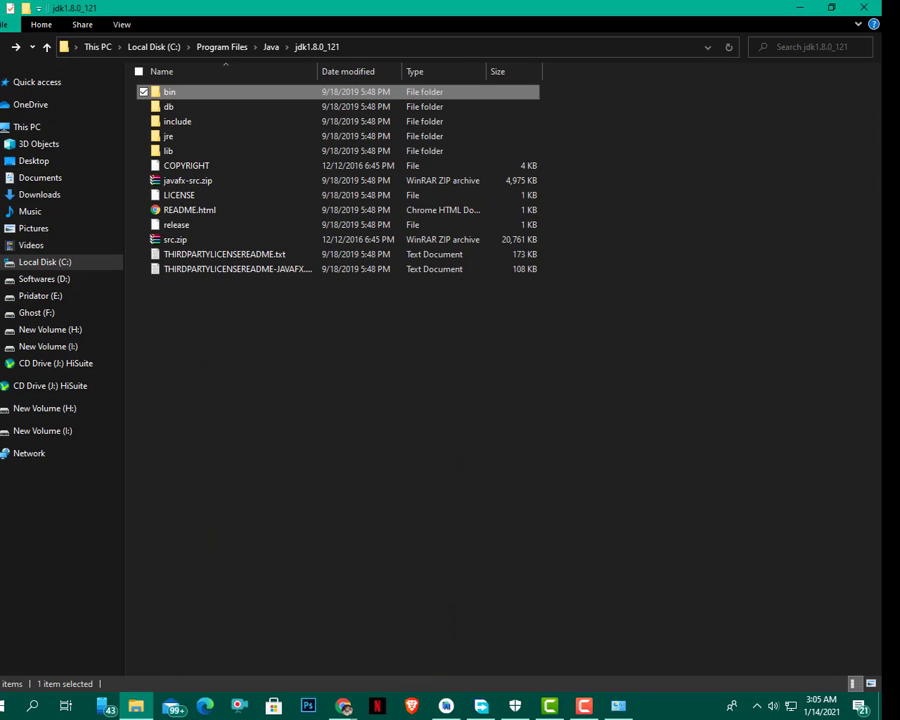
{"action": "key", "text": "alt+Up"}
{"action": "key", "text": "Up"}
{"action": "key", "text": "Return"}
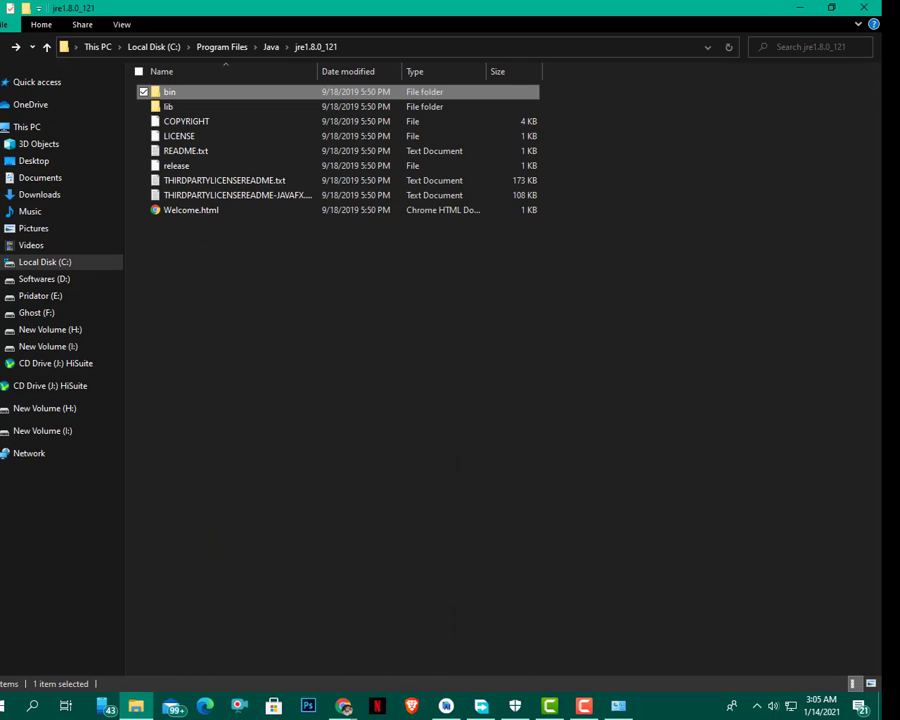
{"action": "key", "text": "Return"}
Switch to Chrome and bring up the GeeksforGeeks guide to installing and setting up Android Studio.
{"action": "mouse_move", "coordinate": [344, 706]}
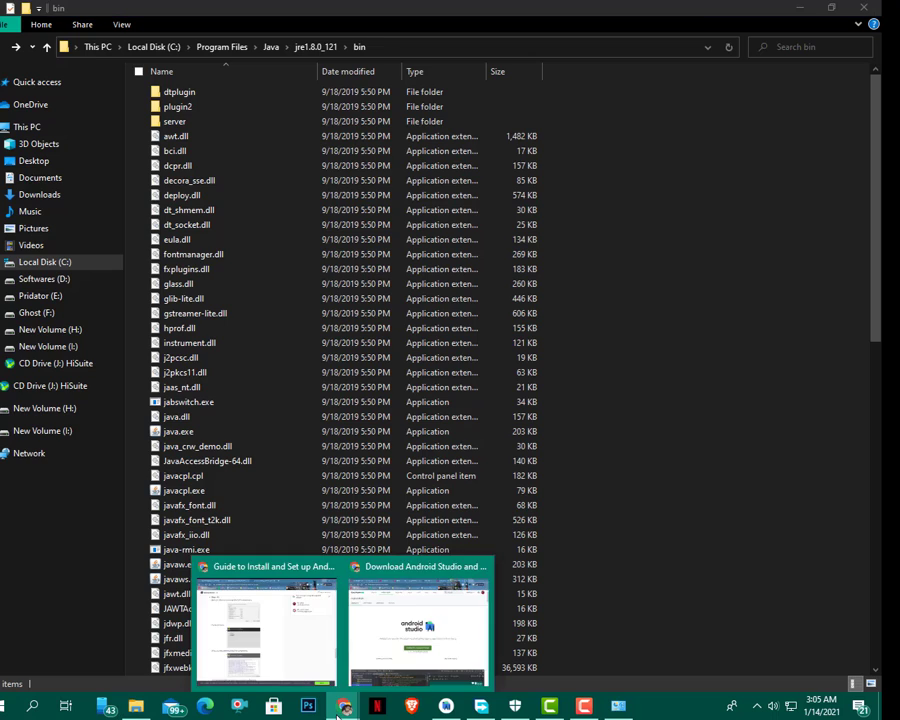
{"action": "left_click", "coordinate": [428, 614]}
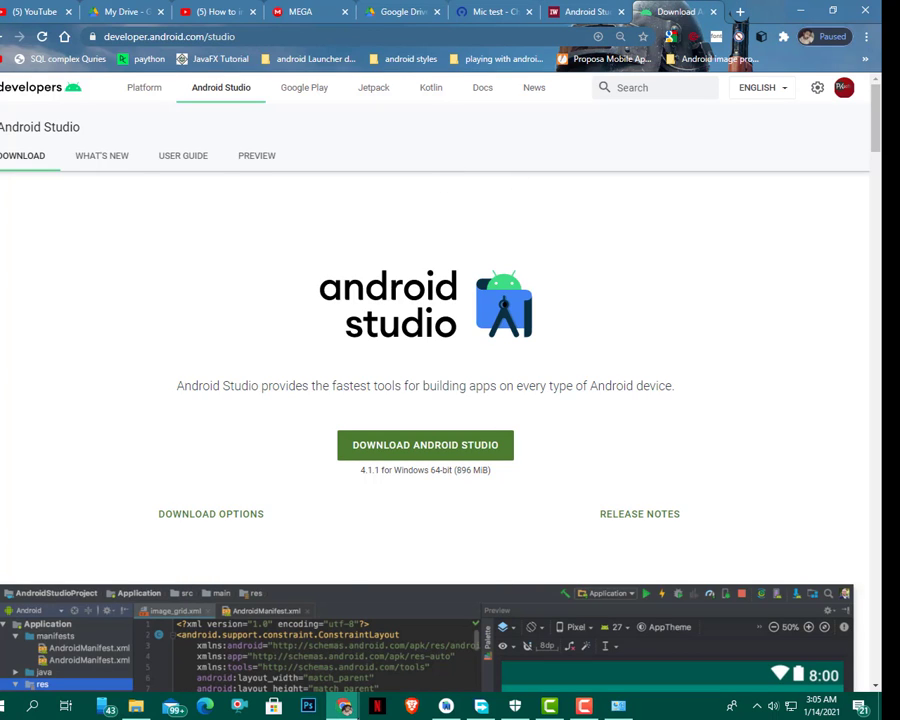
{"action": "mouse_move", "coordinate": [344, 706]}
{"action": "left_click", "coordinate": [297, 657]}
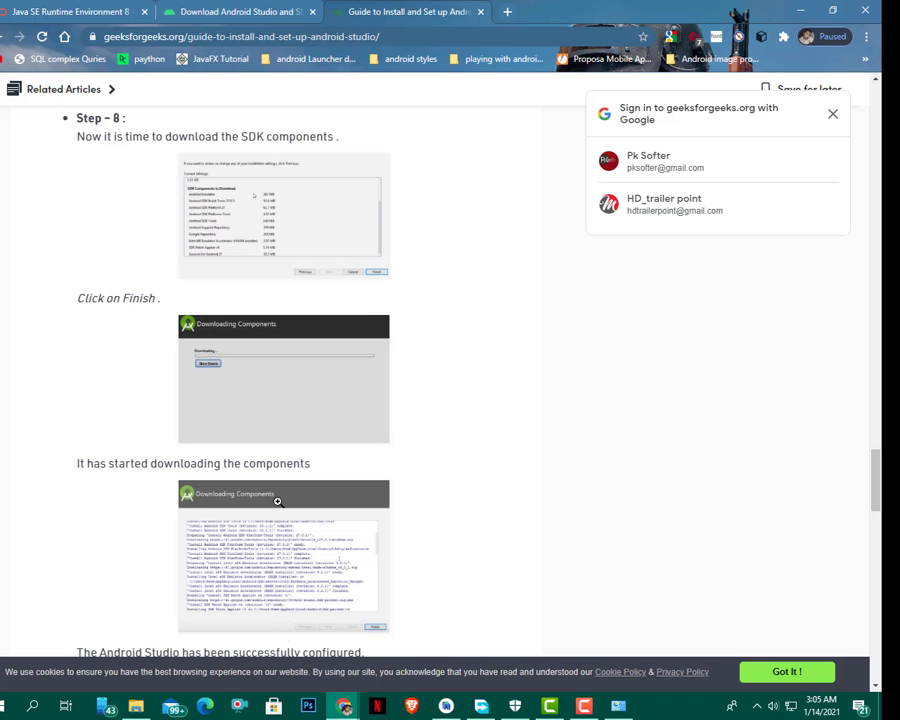
Find the installer instructions in the guide and view the setup welcome and Installation Complete images enlarged.
{"action": "left_click_drag", "start_coordinate": [874, 495], "coordinate": [862, 265]}
{"action": "scroll", "coordinate": [290, 232], "scroll_direction": "down", "scroll_amount": 1}
{"action": "left_click", "coordinate": [290, 232]}
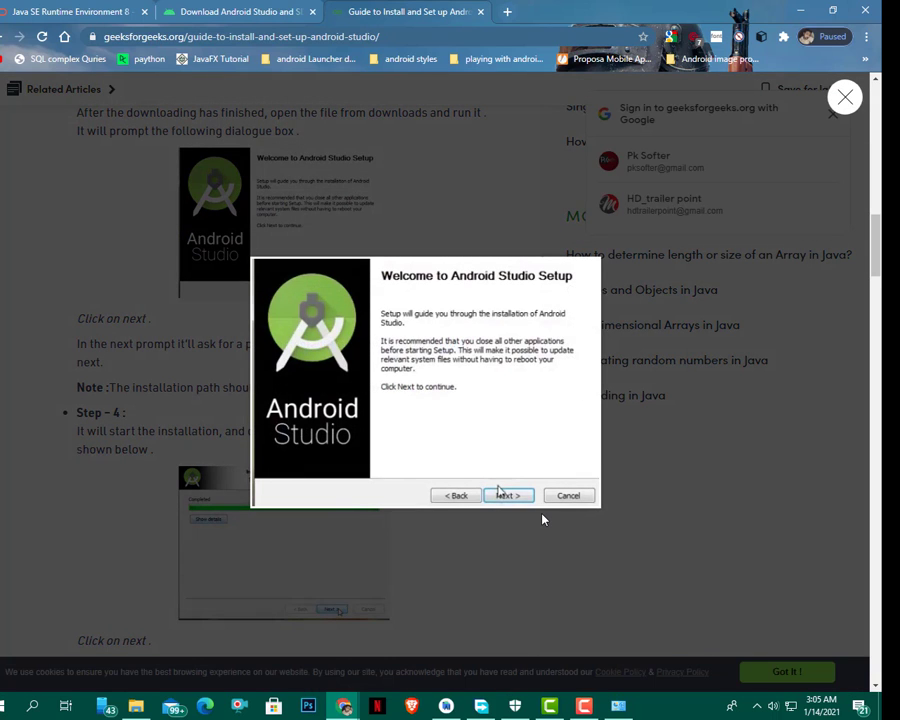
{"action": "scroll", "coordinate": [543, 519], "scroll_direction": "down", "scroll_amount": 1}
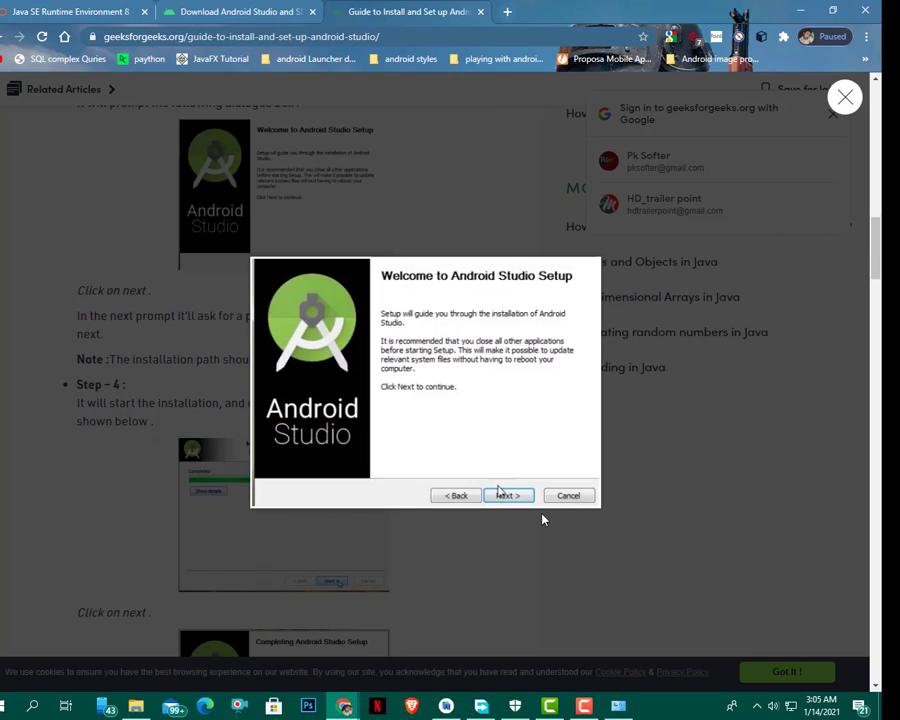
{"action": "left_click", "coordinate": [625, 472]}
{"action": "left_click", "coordinate": [316, 563]}
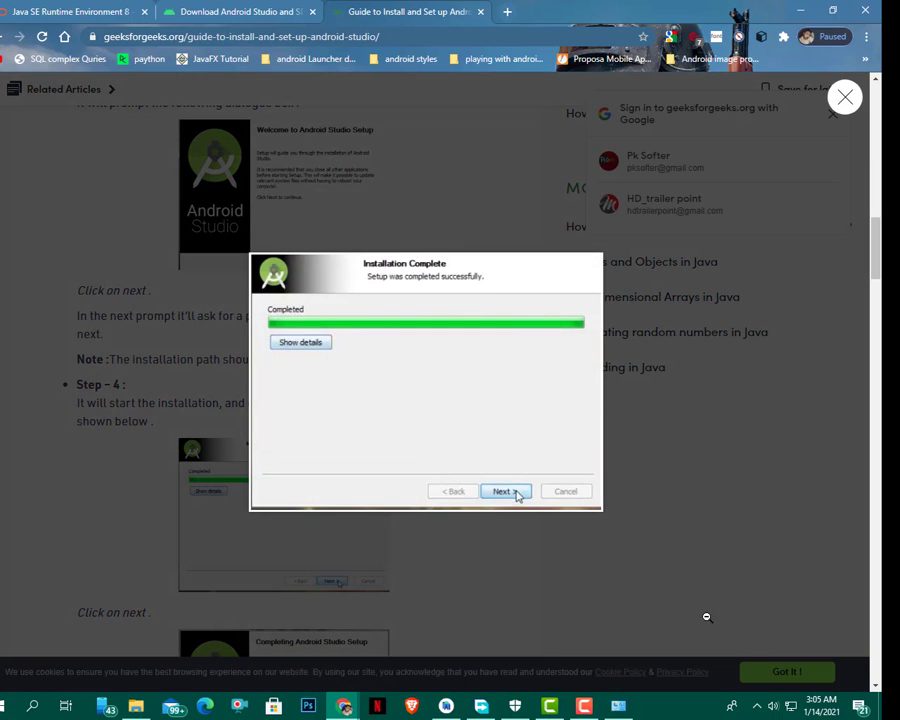
{"action": "left_click", "coordinate": [744, 388]}
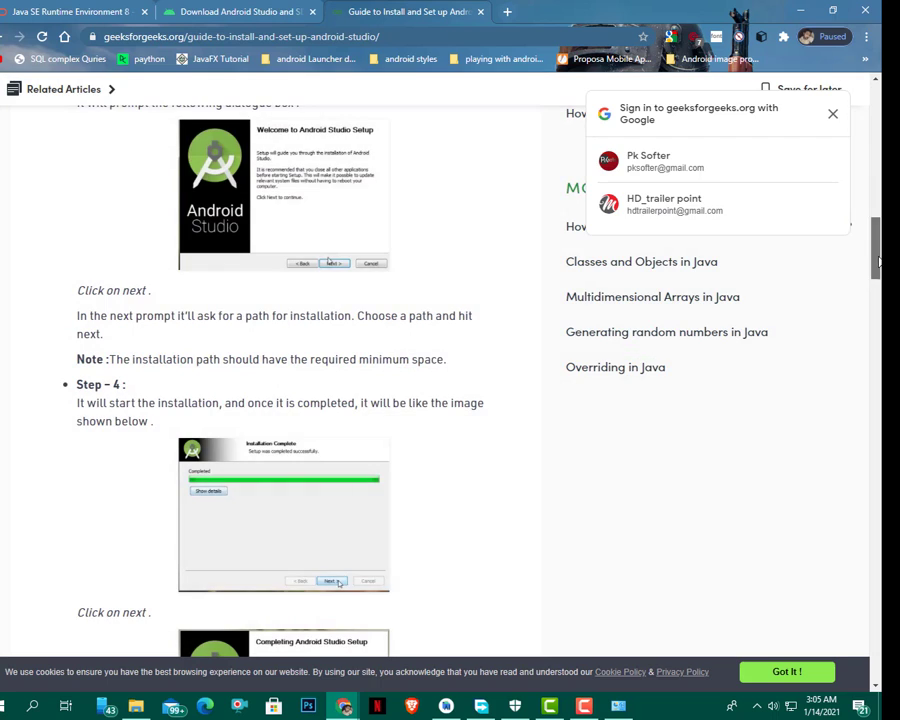
Enlarge the Completing Android Studio Setup image just above Step 5 of the guide, and close it.
{"action": "scroll", "coordinate": [864, 260], "scroll_direction": "down", "scroll_amount": 1}
{"action": "scroll", "coordinate": [751, 327], "scroll_direction": "down", "scroll_amount": 5}
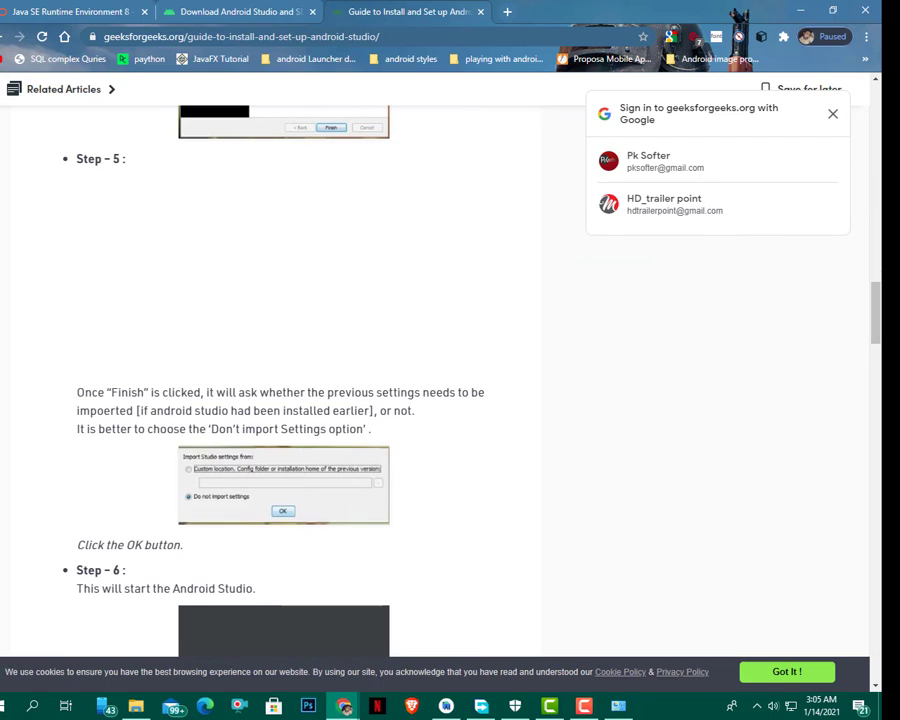
{"action": "scroll", "coordinate": [300, 400], "scroll_direction": "up", "scroll_amount": 4}
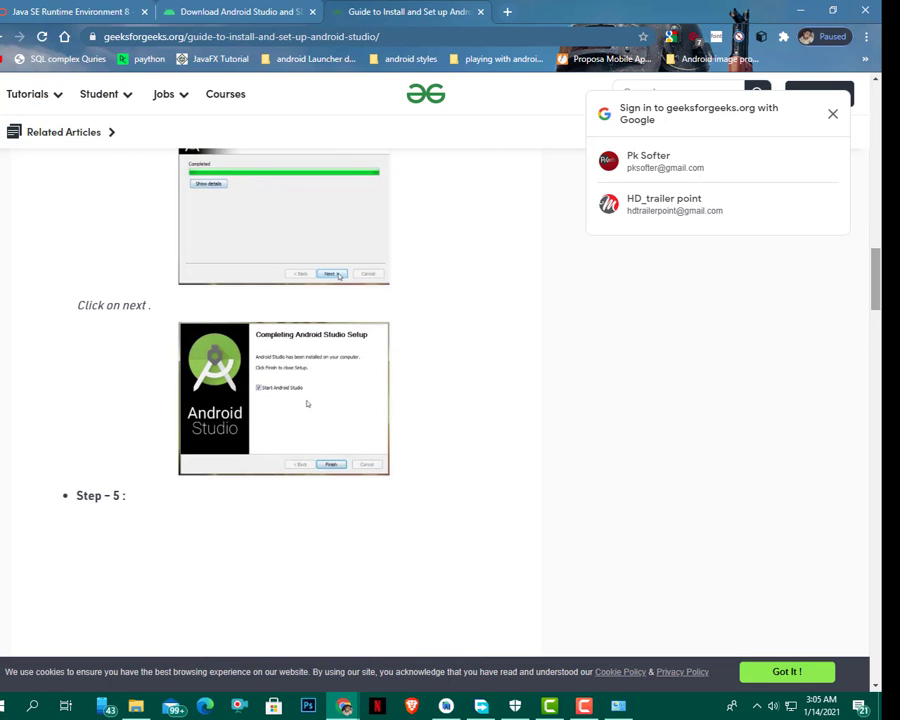
{"action": "left_click", "coordinate": [279, 430]}
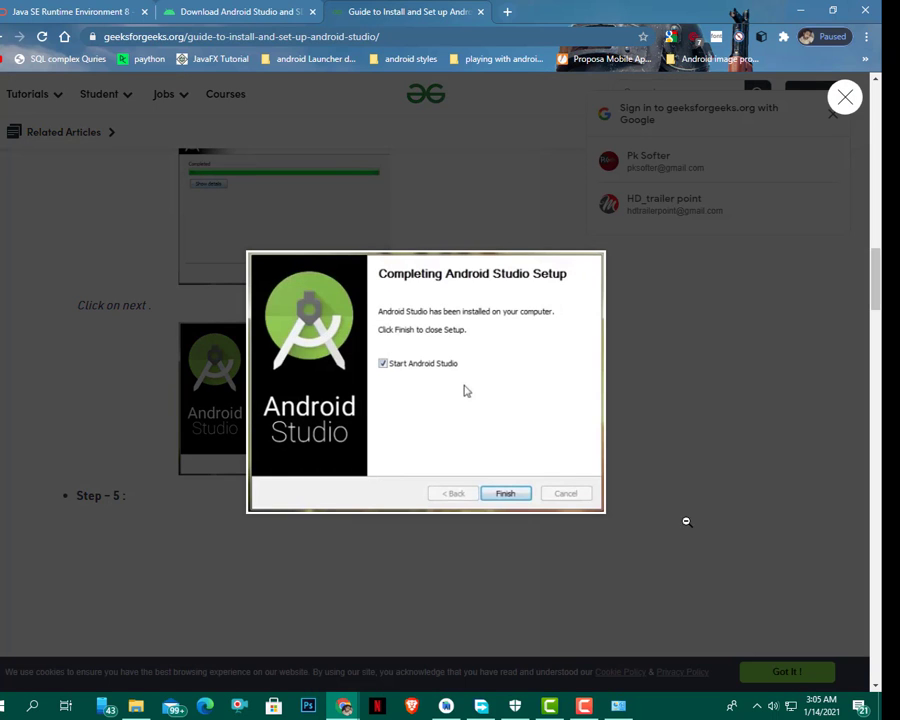
{"action": "scroll", "coordinate": [859, 187], "scroll_direction": "down", "scroll_amount": 3}
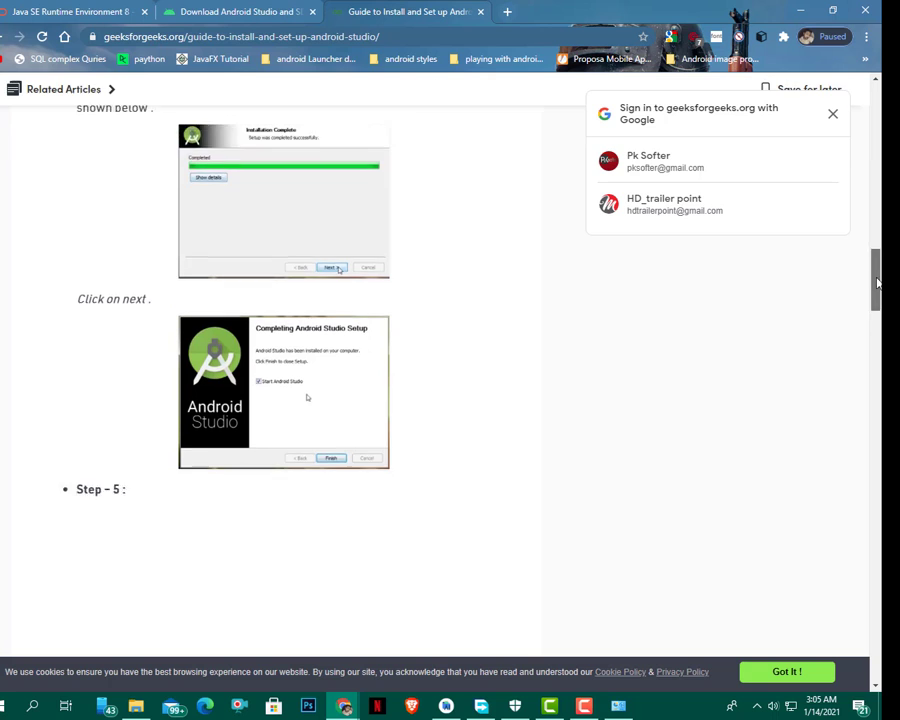
Dismiss the Google sign-in prompt and enlarge the Import Studio settings image under Step 5.
{"action": "left_click", "coordinate": [832, 121]}
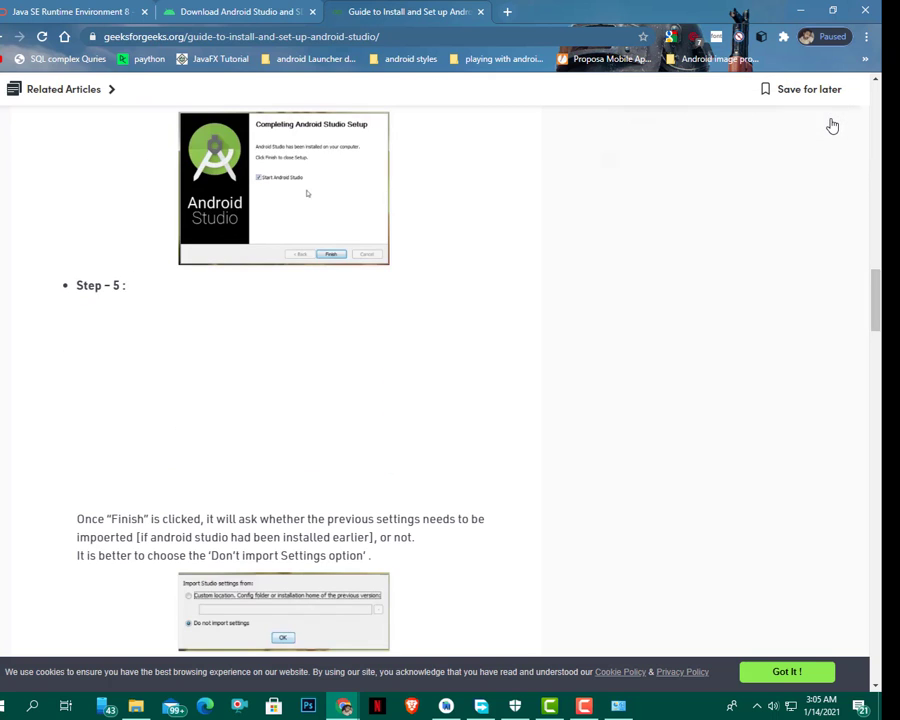
{"action": "left_click", "coordinate": [275, 590]}
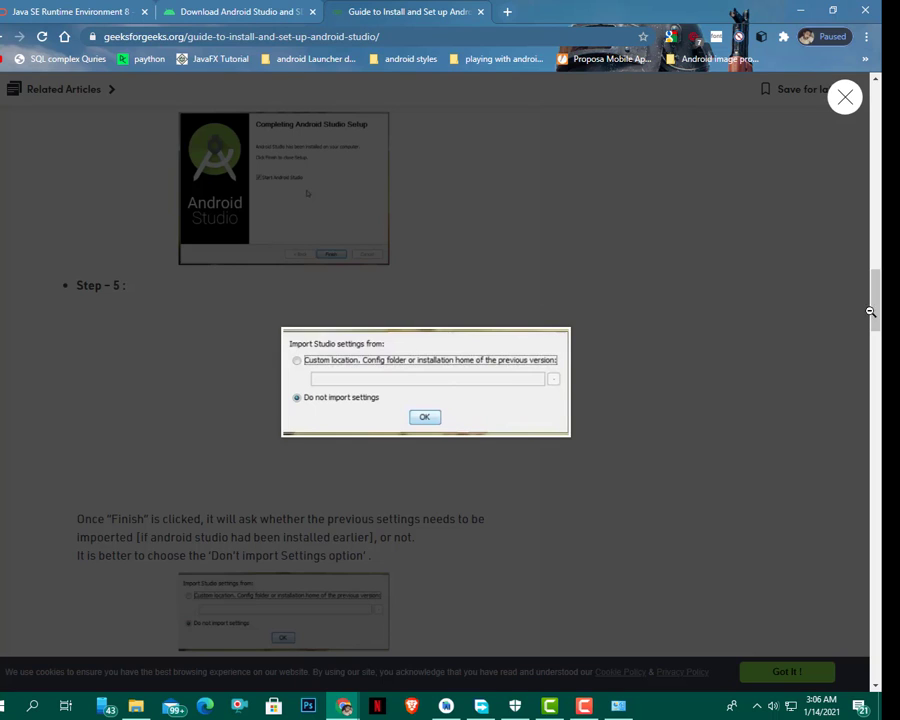
Close the enlarged Import Studio settings image, enlarge it once more under Step 5, and close it again.
{"action": "scroll", "coordinate": [757, 382], "scroll_direction": "down", "scroll_amount": 2}
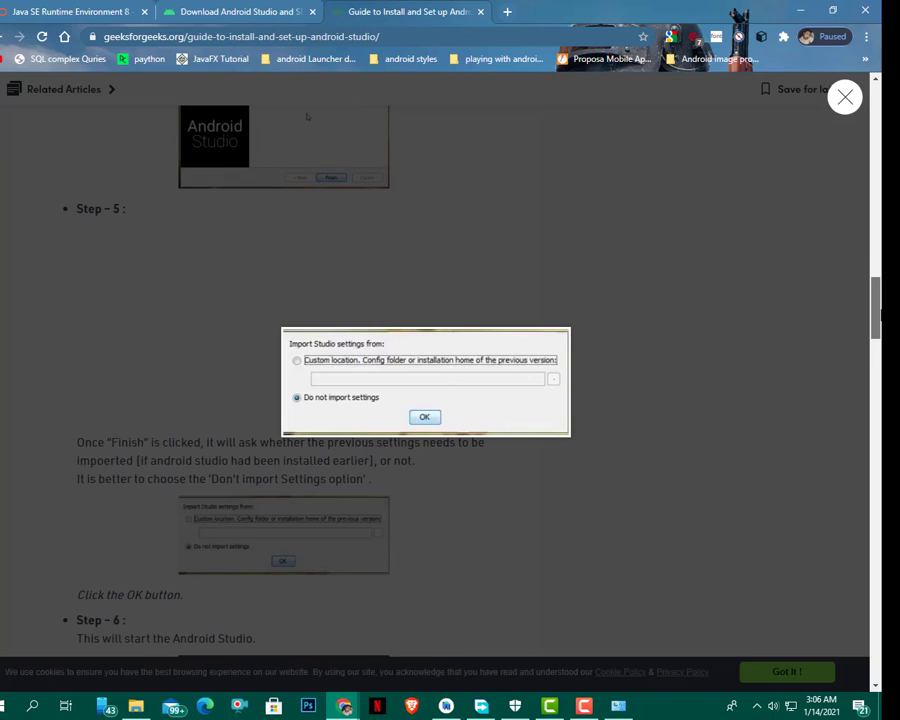
{"action": "left_click", "coordinate": [757, 382]}
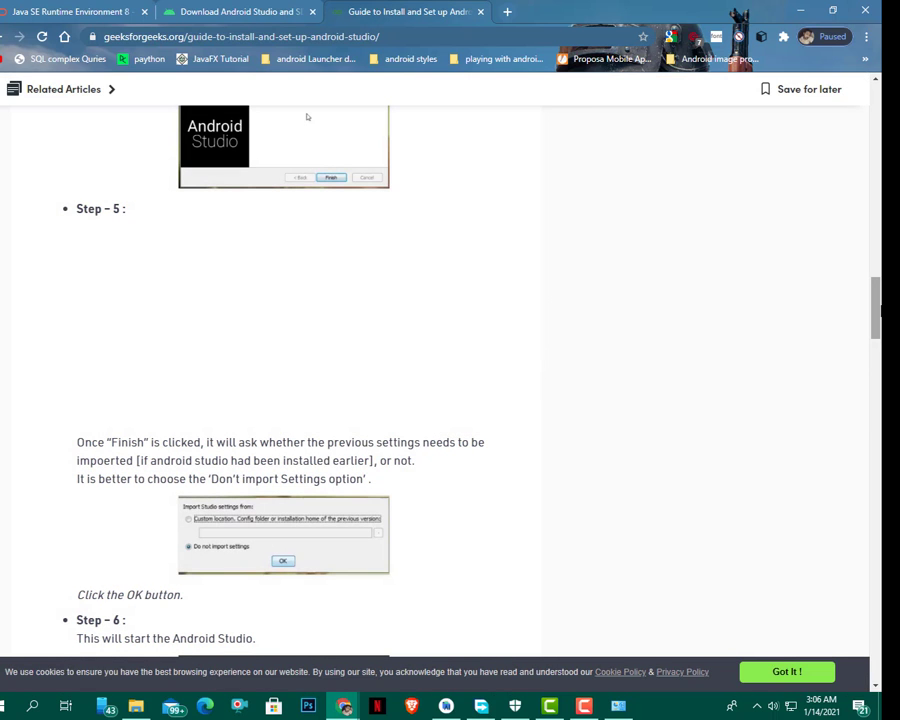
{"action": "scroll", "coordinate": [875, 320], "scroll_direction": "down", "scroll_amount": 1}
{"action": "left_click", "coordinate": [380, 486]}
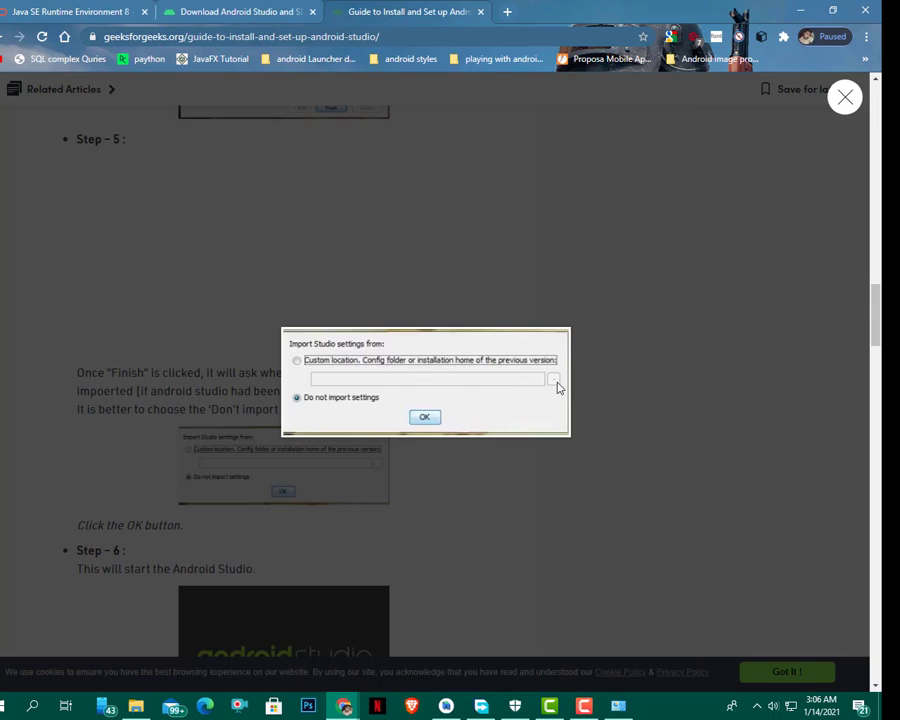
{"action": "left_click", "coordinate": [675, 563]}
View the Welcome and Install Type images under Step 7 of the guide enlarged, closing each one.
{"action": "left_click_drag", "start_coordinate": [874, 324], "coordinate": [875, 401]}
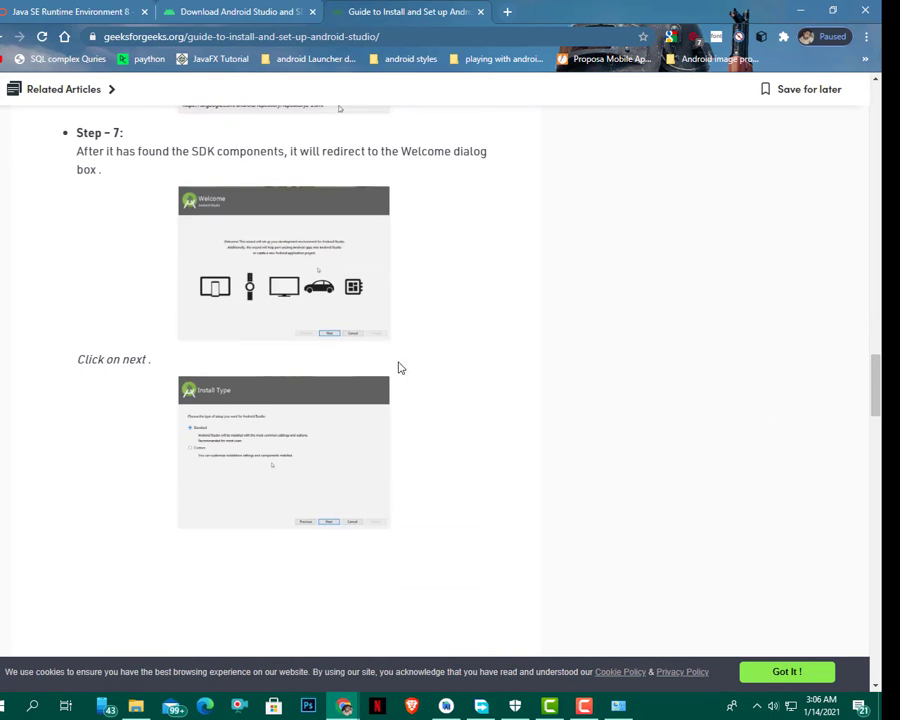
{"action": "left_click", "coordinate": [305, 322]}
{"action": "left_click", "coordinate": [802, 332]}
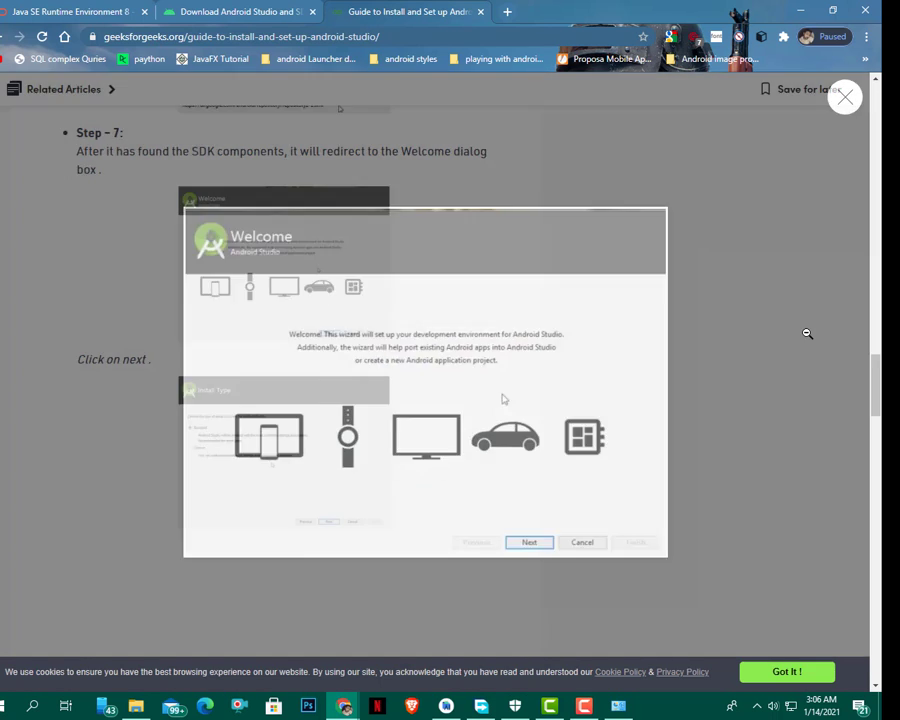
{"action": "scroll", "coordinate": [339, 108], "scroll_direction": "down", "scroll_amount": 3}
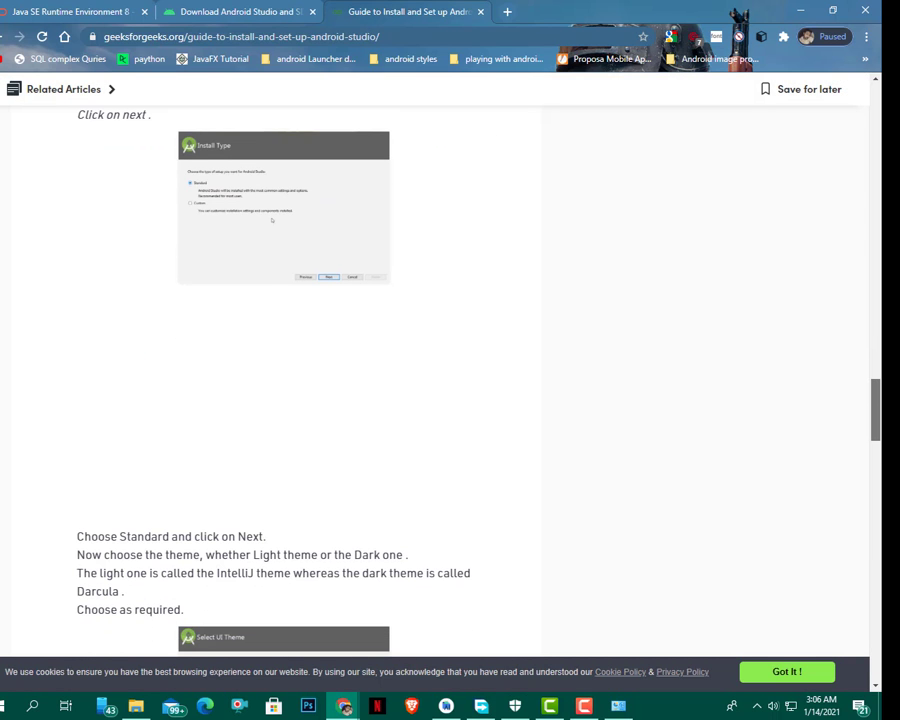
{"action": "left_click", "coordinate": [210, 181]}
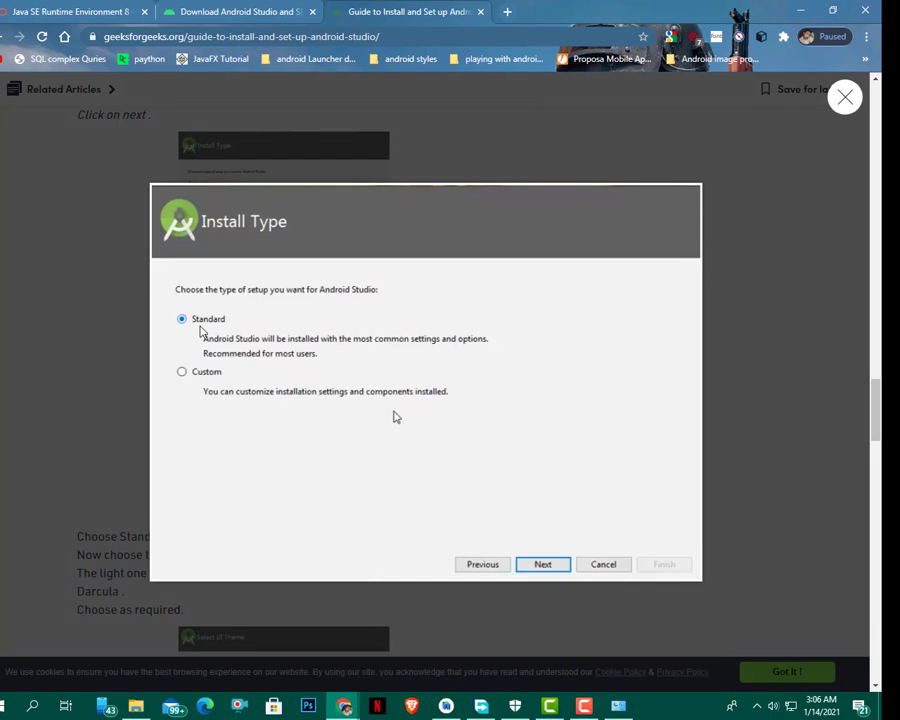
{"action": "left_click", "coordinate": [850, 374]}
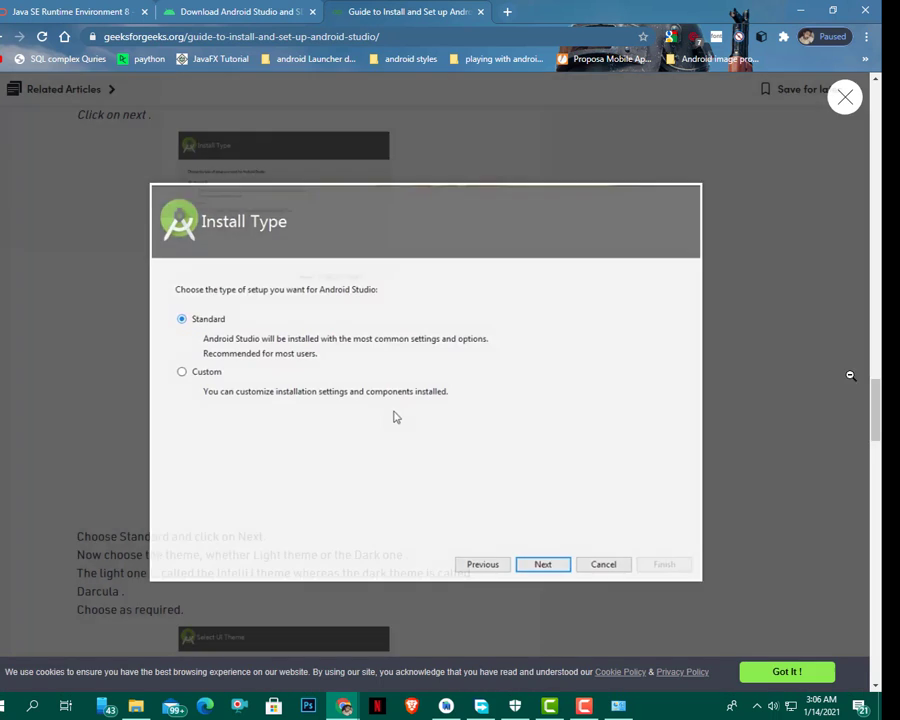
Enlarge the Select UI Theme image and the SDK components image under Step 8, closing each one.
{"action": "left_click_drag", "start_coordinate": [877, 418], "coordinate": [877, 474]}
{"action": "left_click", "coordinate": [185, 173]}
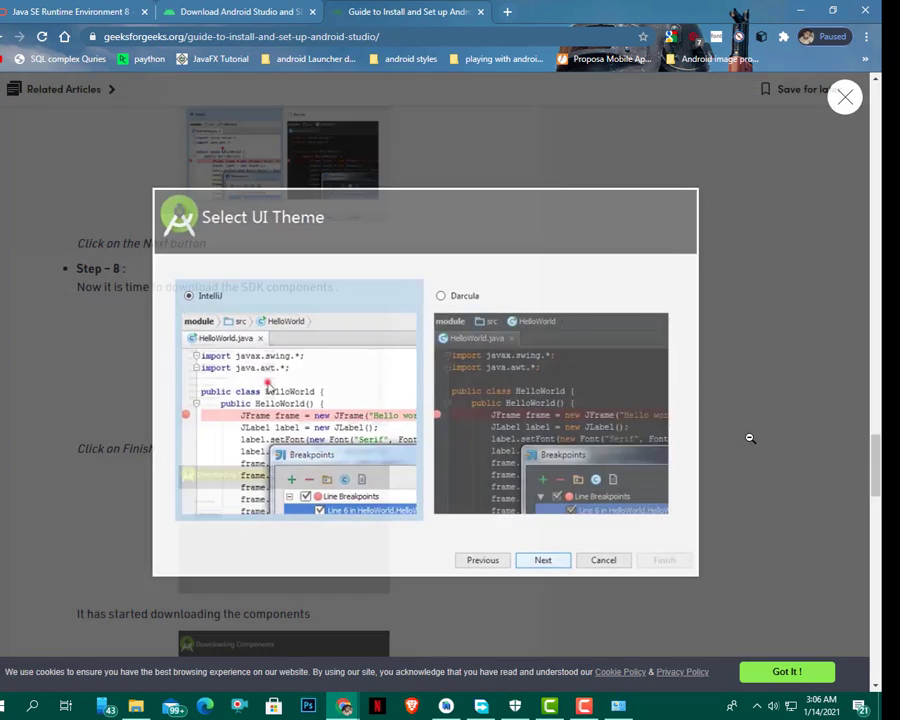
{"action": "left_click", "coordinate": [749, 438]}
{"action": "left_click", "coordinate": [301, 392]}
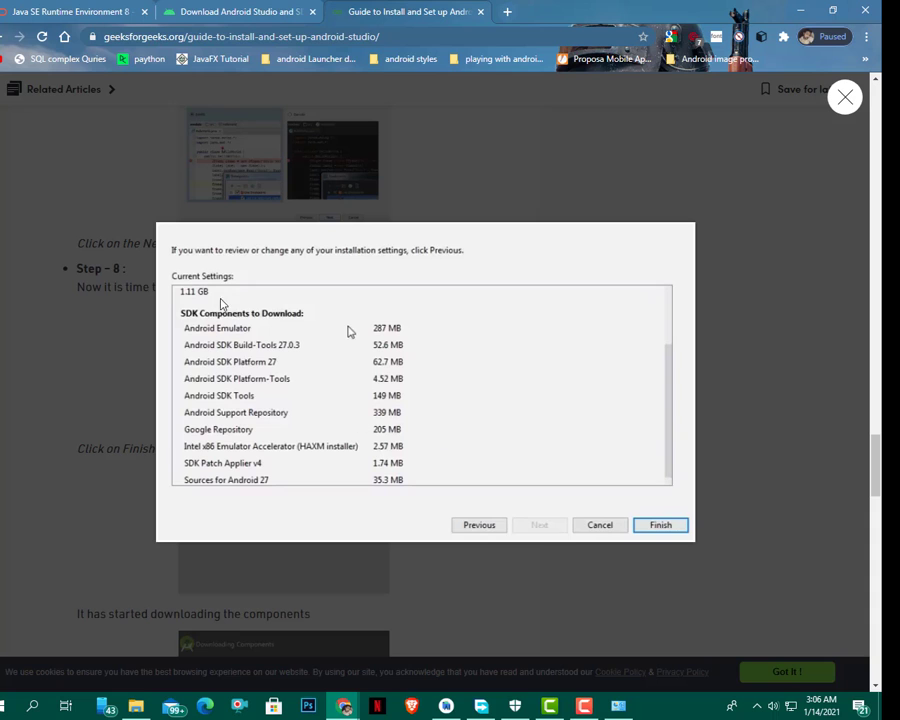
{"action": "left_click", "coordinate": [693, 510]}
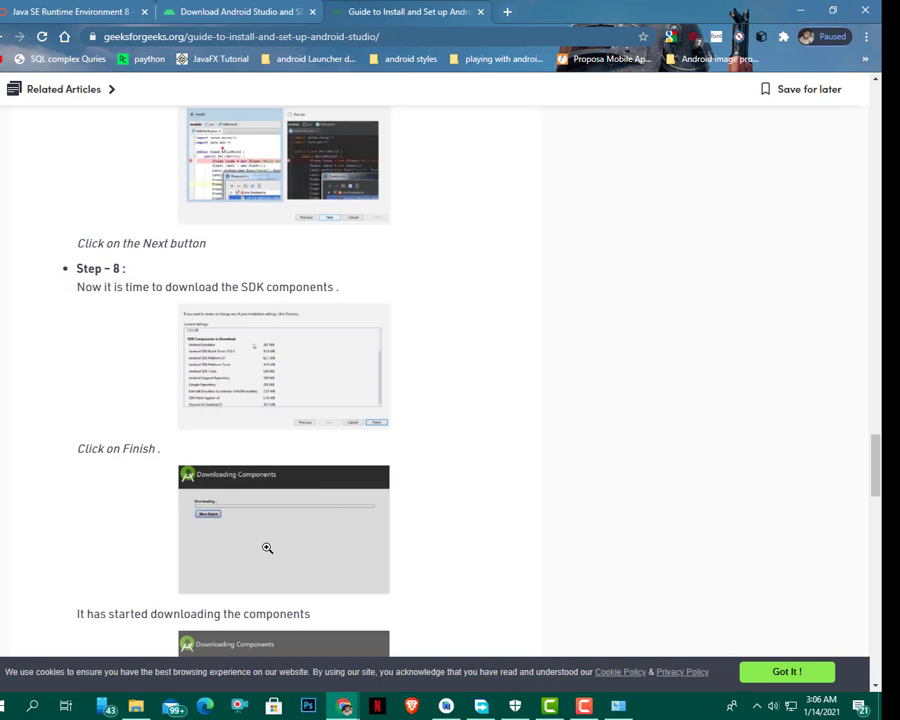
Go past the component downloads to Step 9 and view the Android Studio start screen image enlarged.
{"action": "scroll", "coordinate": [880, 348], "scroll_direction": "down", "scroll_amount": 5}
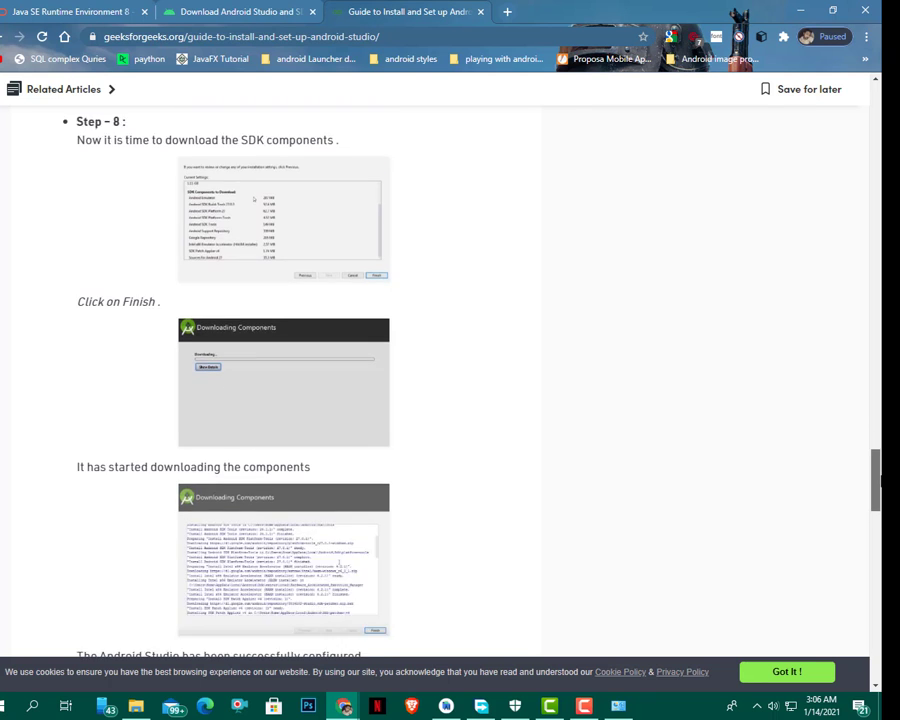
{"action": "scroll", "coordinate": [320, 268], "scroll_direction": "down", "scroll_amount": 1}
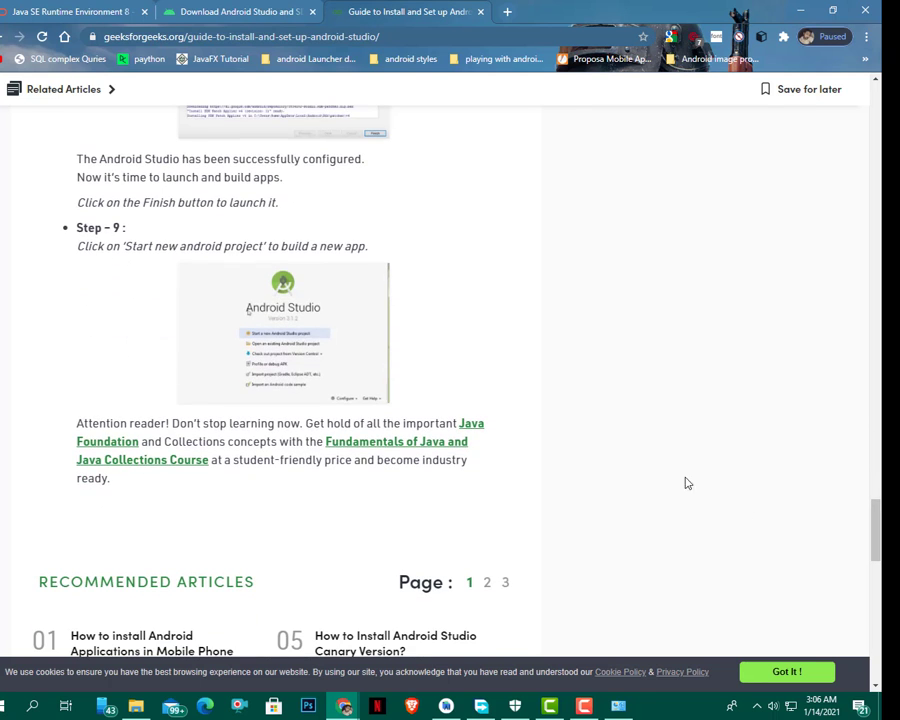
{"action": "left_click", "coordinate": [305, 353]}
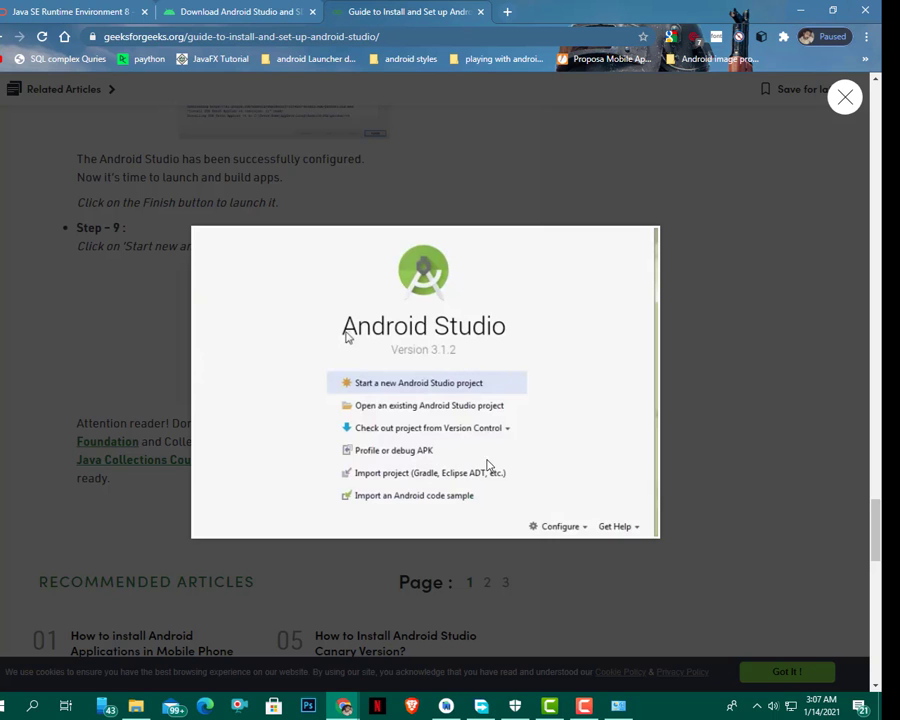
{"action": "left_click", "coordinate": [788, 492]}
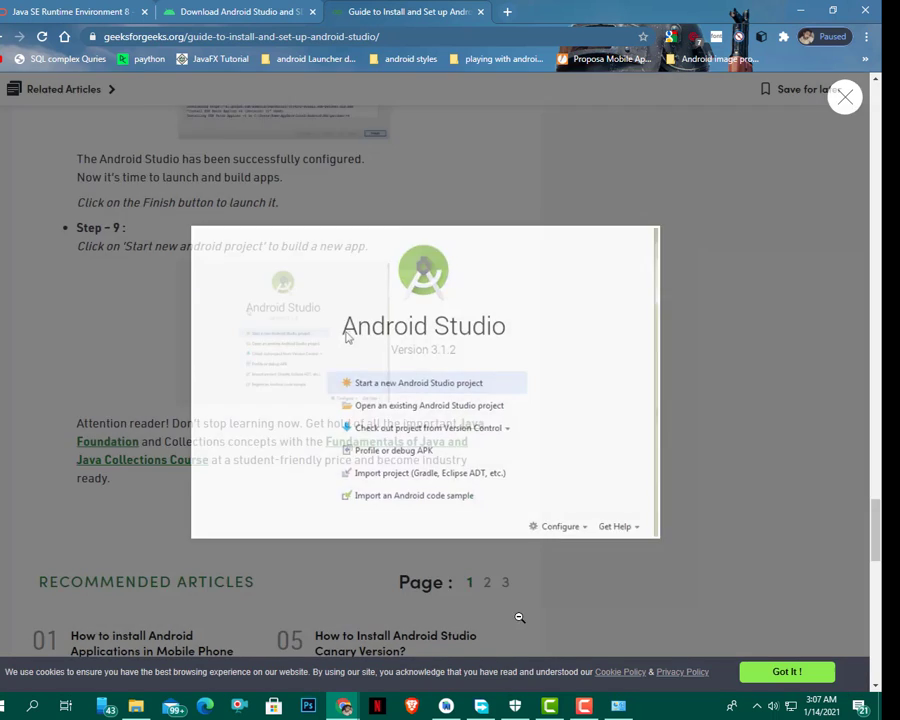
Switch to Android Studio's welcome window and minimize the browser, the bin folder and the System window.
{"action": "left_click", "coordinate": [446, 706]}
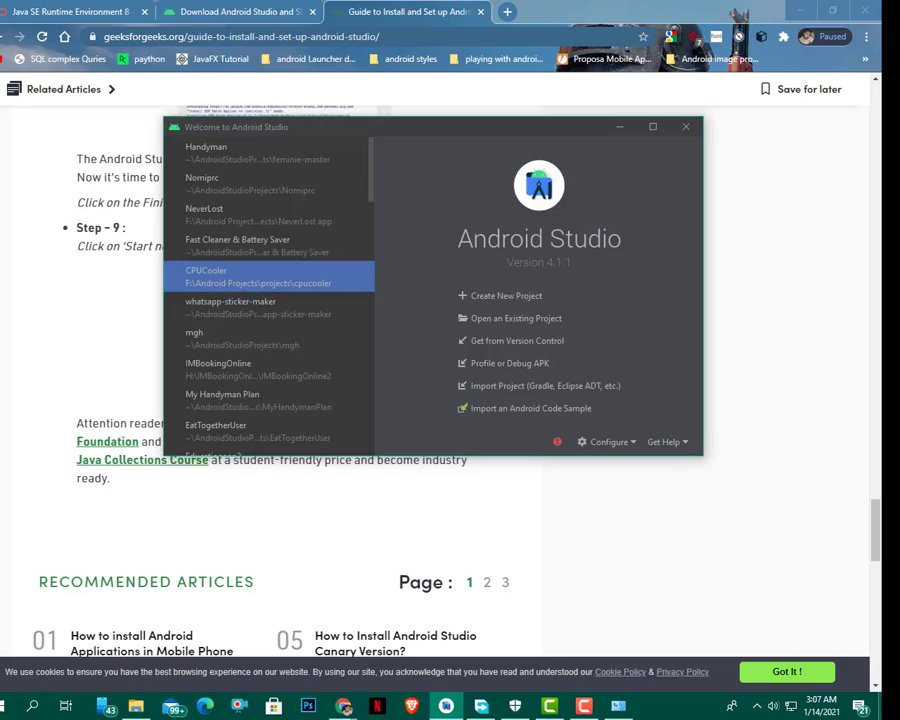
{"action": "left_click", "coordinate": [805, 12]}
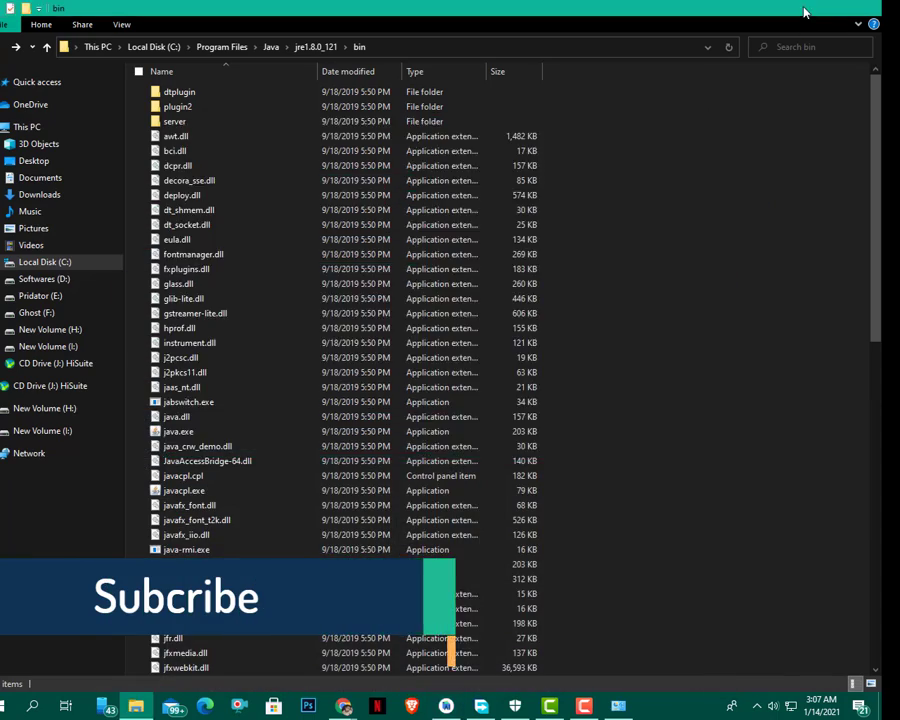
{"action": "left_click", "coordinate": [805, 12]}
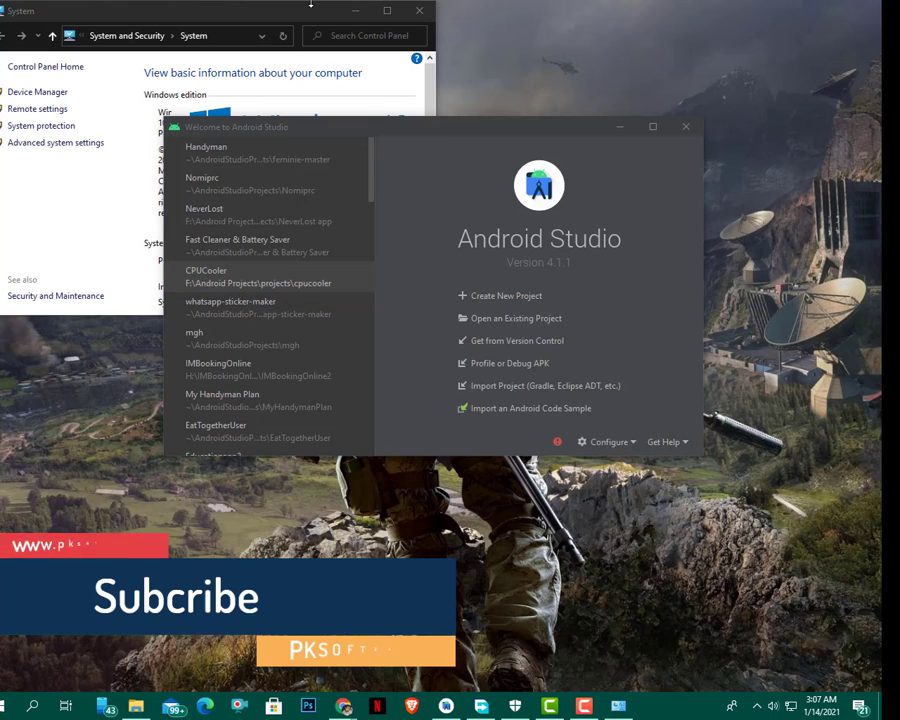
{"action": "left_click", "coordinate": [352, 12]}
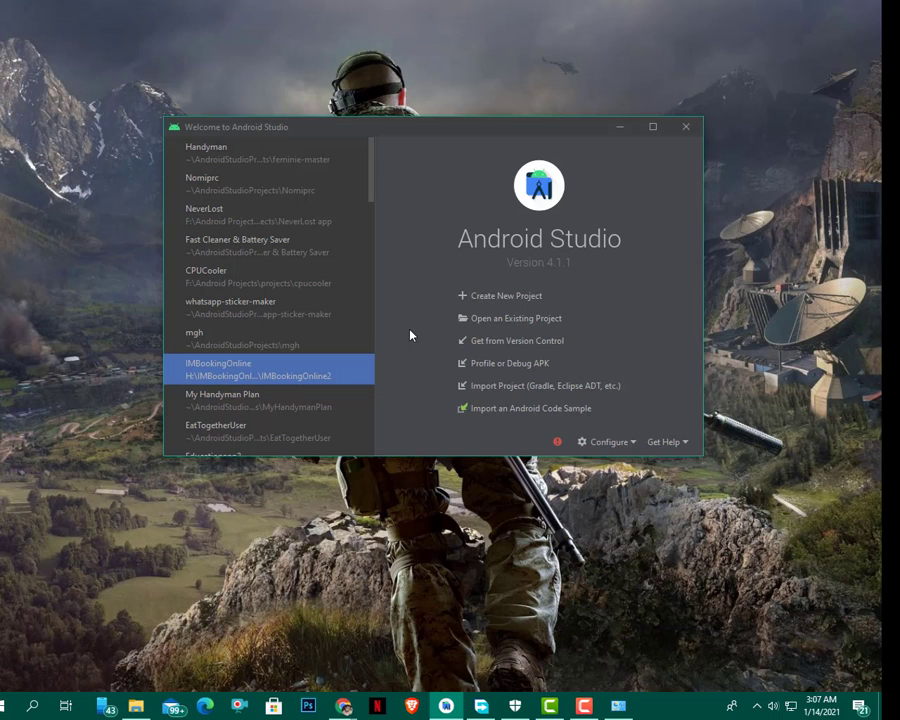
Open the SDK Manager from the welcome window and look through the whole list of Android SDK platforms.
{"action": "left_click", "coordinate": [628, 442]}
{"action": "left_click", "coordinate": [633, 461]}
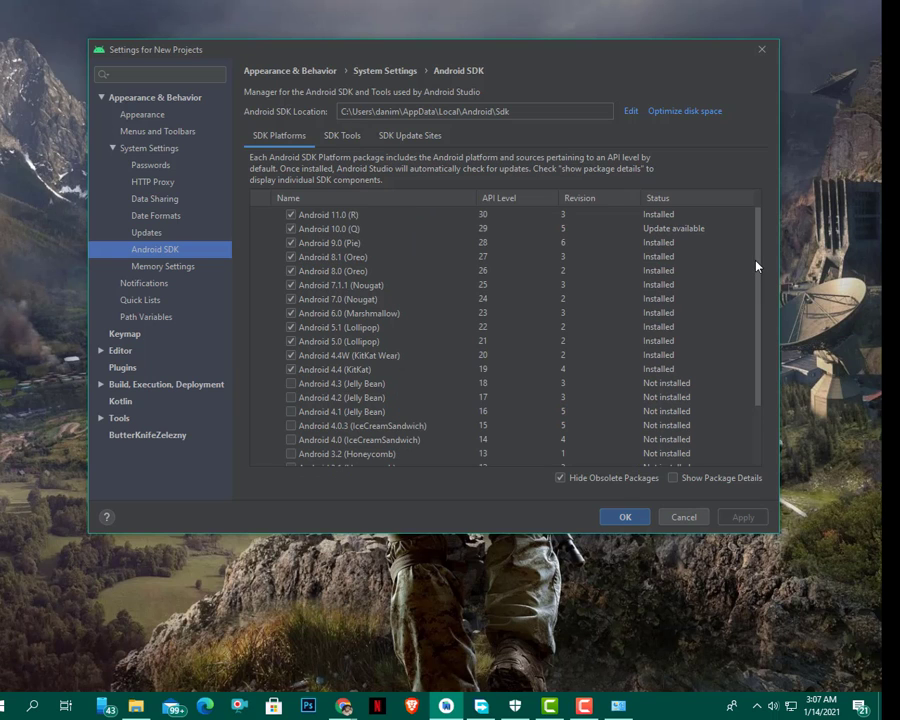
{"action": "scroll", "coordinate": [751, 360], "scroll_direction": "down", "scroll_amount": 3}
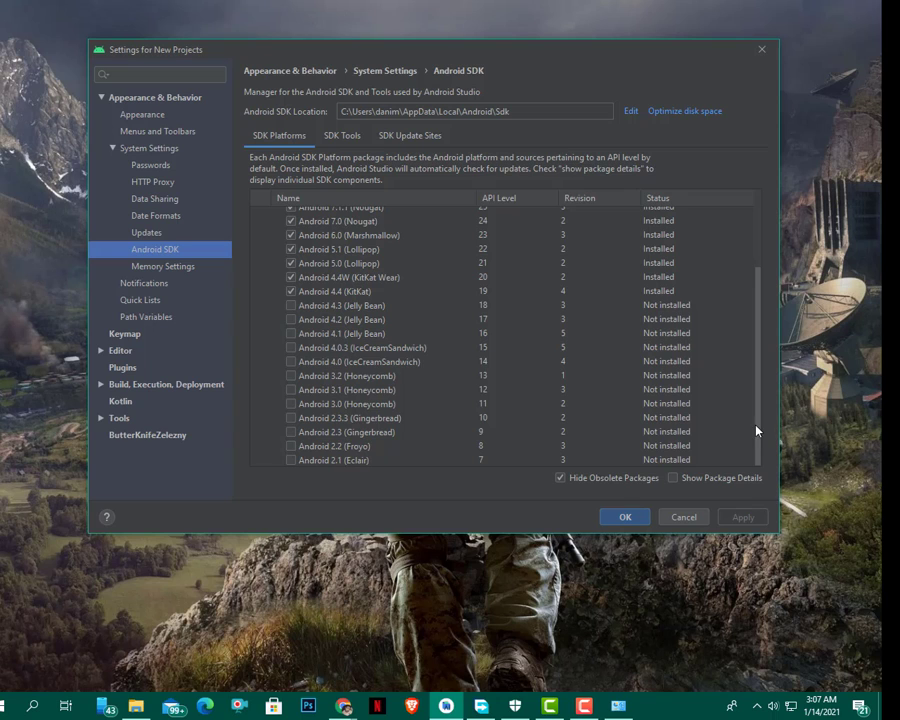
{"action": "scroll", "coordinate": [741, 294], "scroll_direction": "up", "scroll_amount": 3}
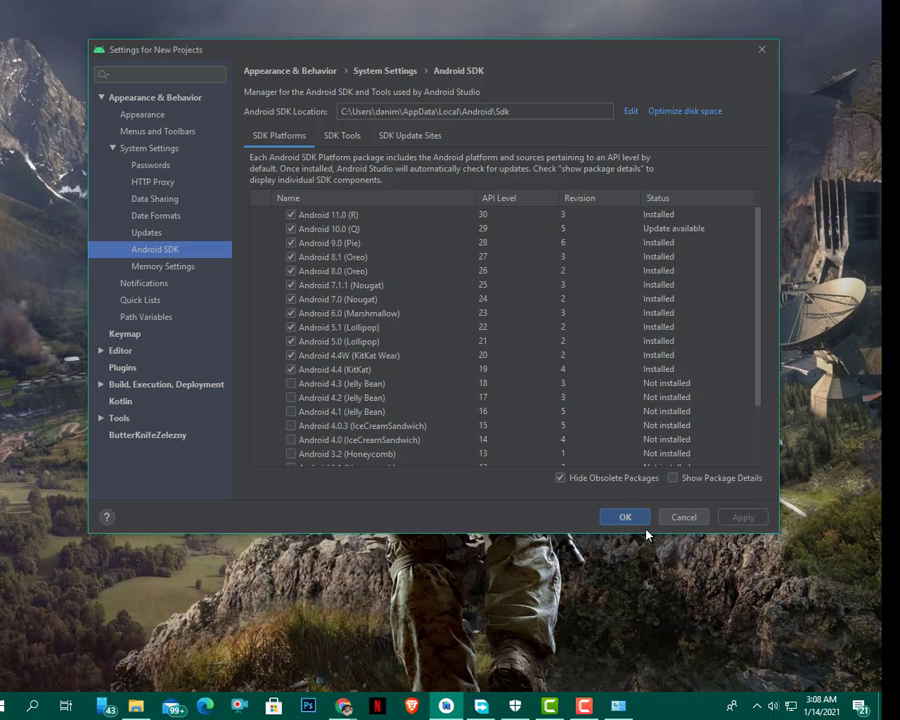
Start installing the Android 4.3 (Jelly Bean) SDK platform, confirm the change, and cancel the component download.
{"action": "left_click", "coordinate": [292, 384]}
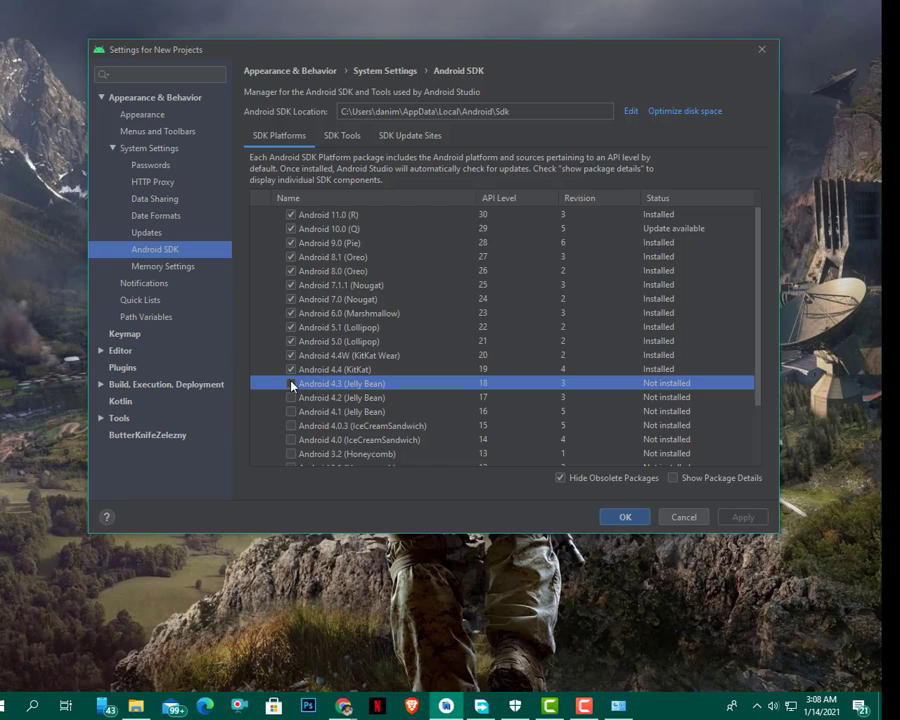
{"action": "left_click", "coordinate": [627, 520]}
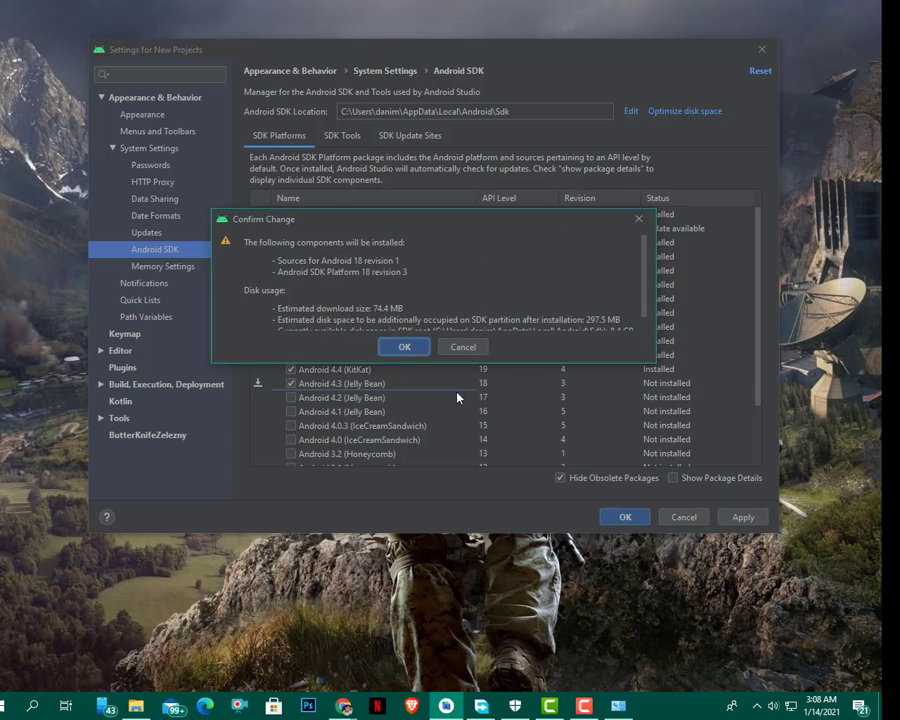
{"action": "left_click", "coordinate": [403, 346]}
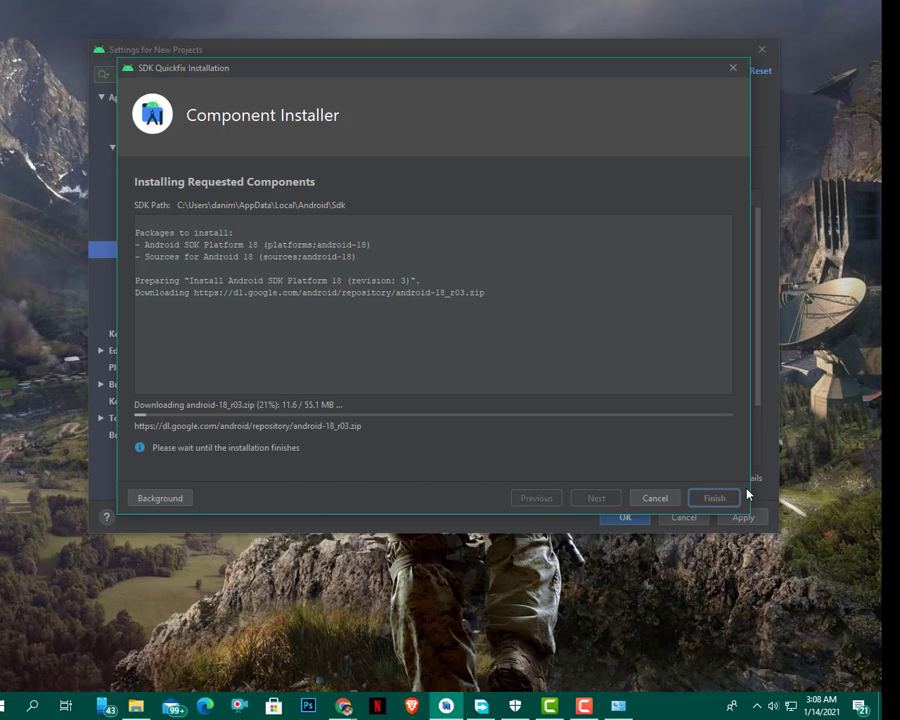
{"action": "left_click", "coordinate": [652, 497]}
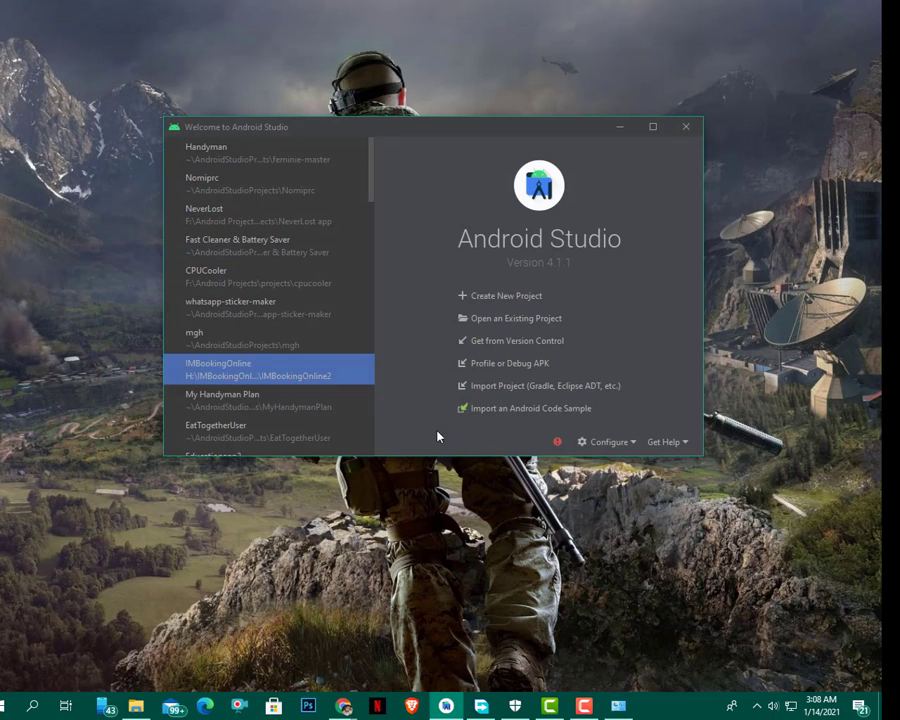
Reopen the SDK Manager to check the SDK platform list, and close the settings.
{"action": "left_click", "coordinate": [603, 442]}
{"action": "left_click", "coordinate": [605, 456]}
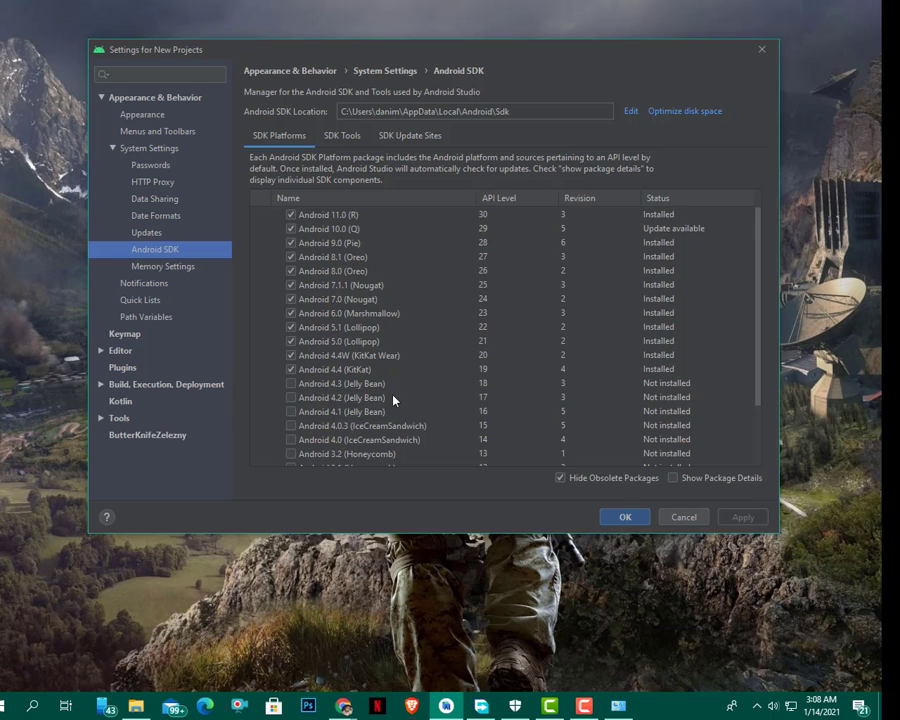
{"action": "left_click", "coordinate": [762, 49]}
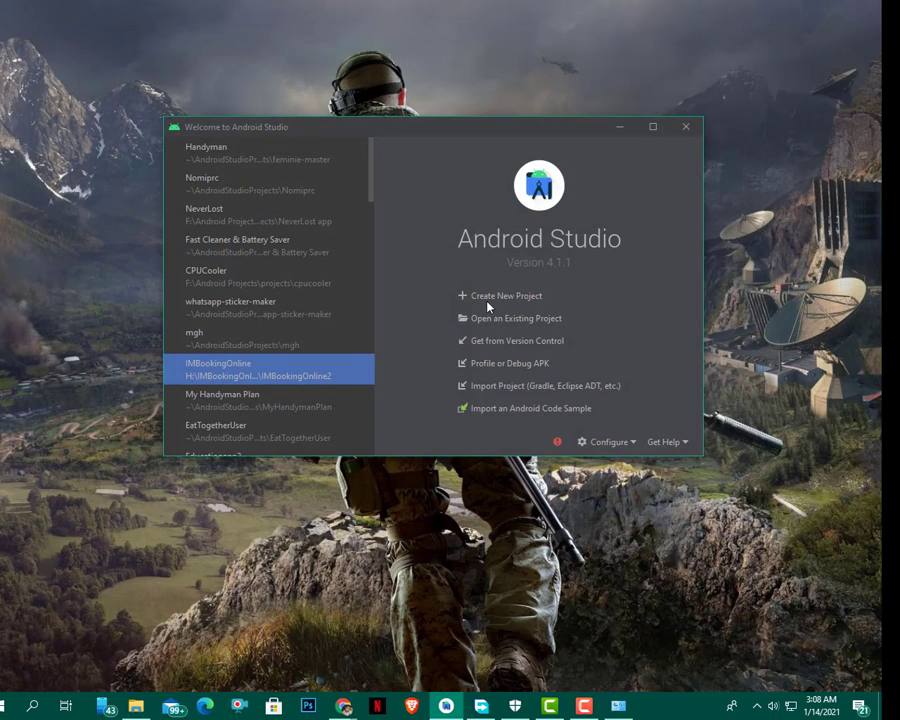